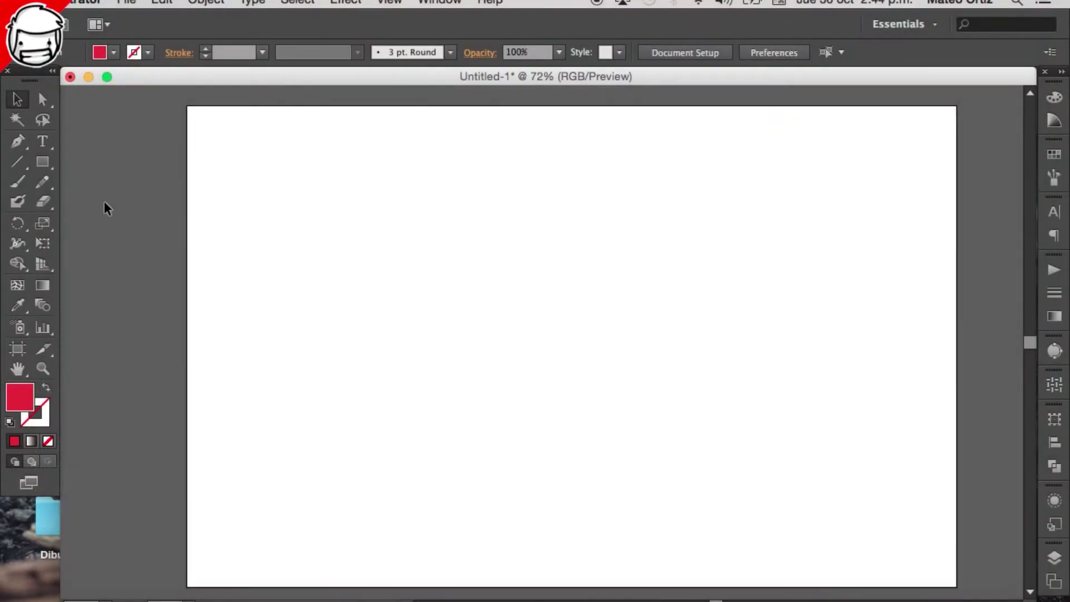
# - Choose the Type tool from Illustrator's toolbar
pyautogui.click(43, 143)
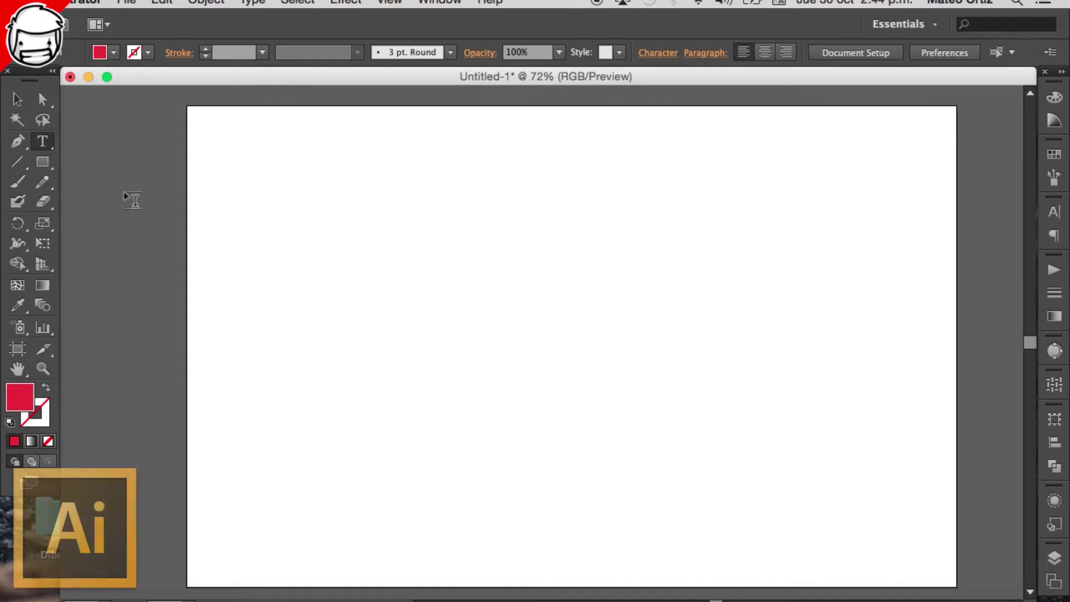
# - Start a text line on the artboard and type MOBBMASTER in MineCrafter 3 Regular
pyautogui.click(249, 268)
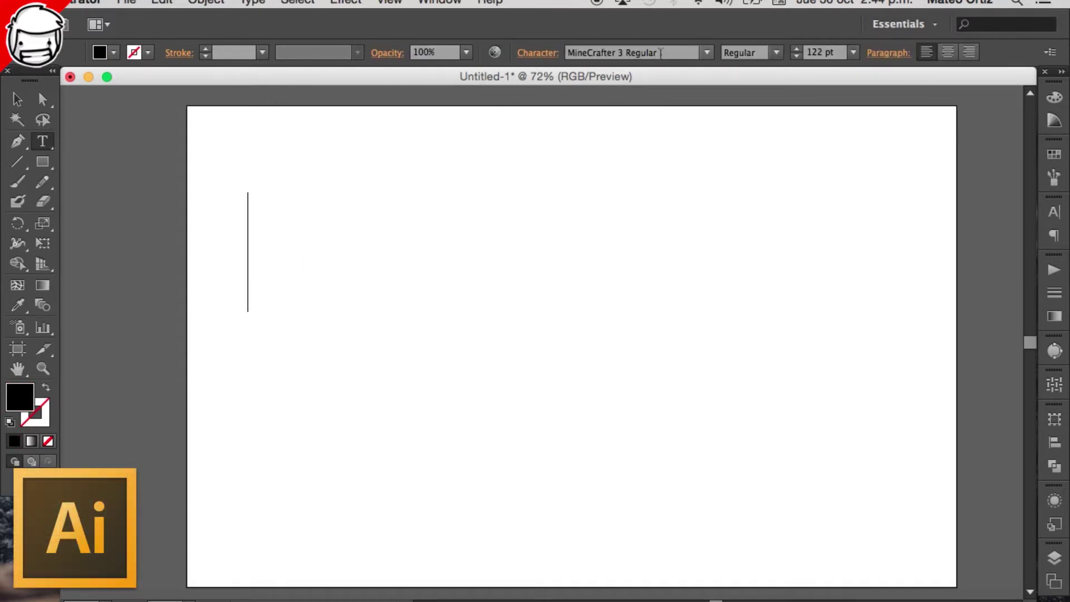
pyautogui.click(649, 51)
pyautogui.click(660, 51)
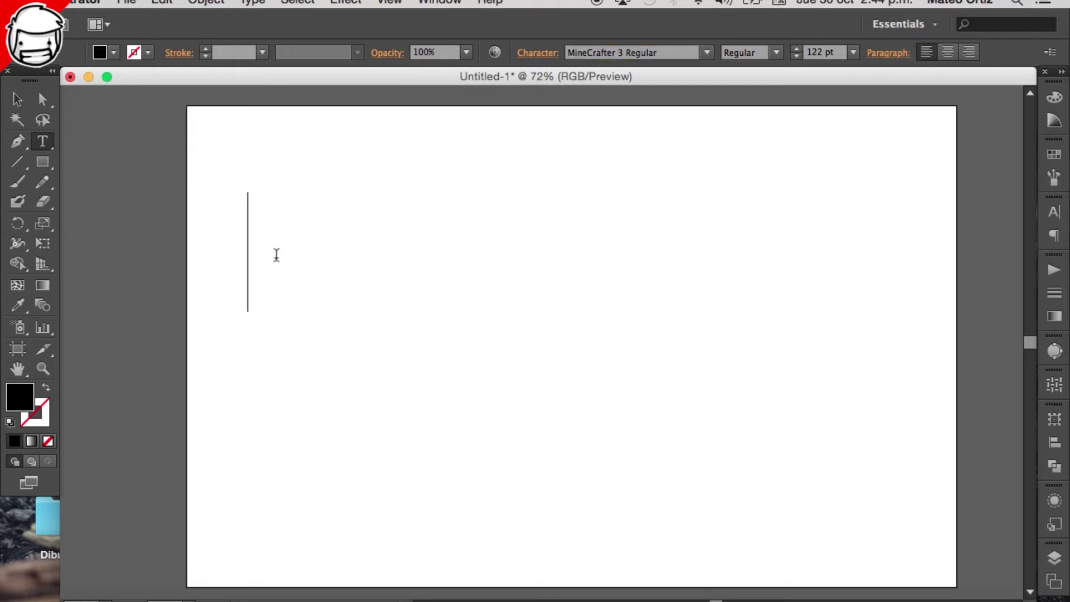
pyautogui.write('MOBBMAS')
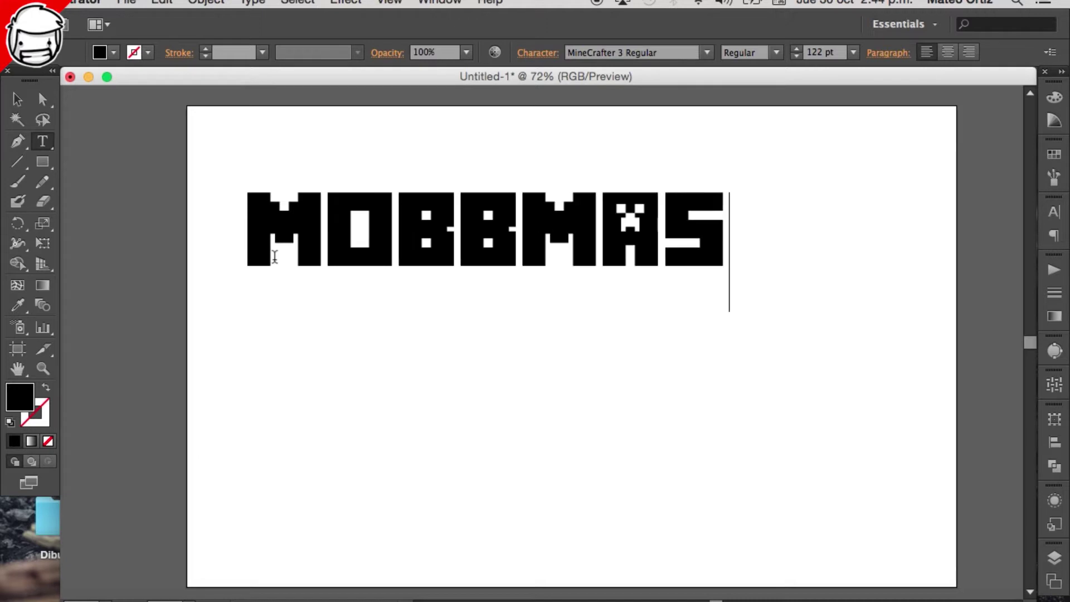
pyautogui.write('TER')
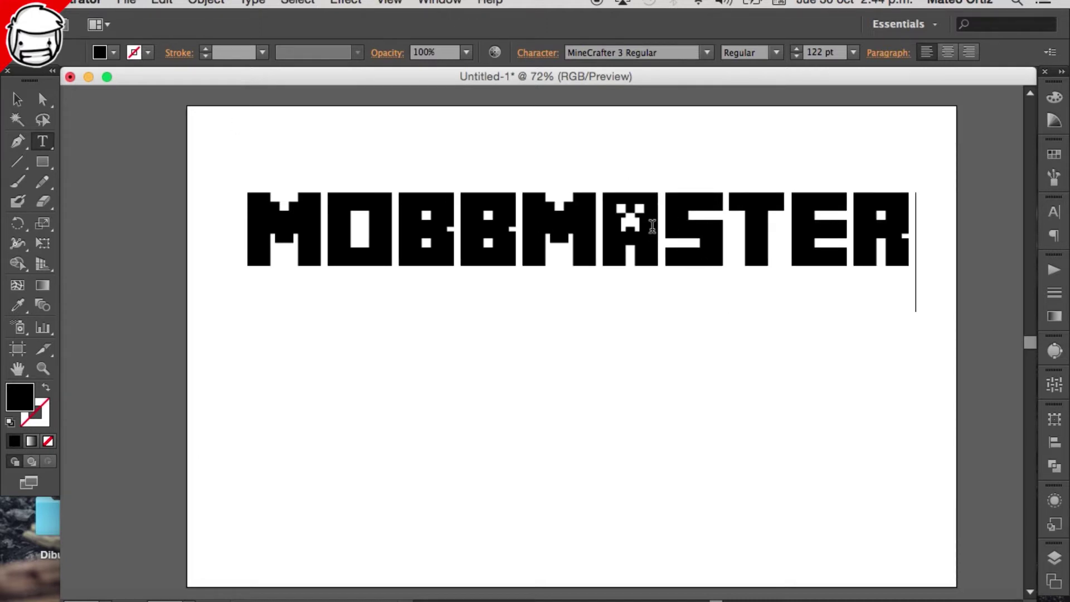
# - Restore the creeper-face A by replacing it with a lowercase 'a'
pyautogui.moveTo(664, 226); pyautogui.dragTo(623, 222)
pyautogui.press('BackSpace')
pyautogui.write('A')
pyautogui.press('Left')
pyautogui.press('Delete')
pyautogui.write('a')
pyautogui.click(14, 104)
# - Move MOBBMASTER lower on the artboard, then try and cancel an Extrude & Bevel preview
pyautogui.moveTo(564, 211); pyautogui.dragTo(545, 338)
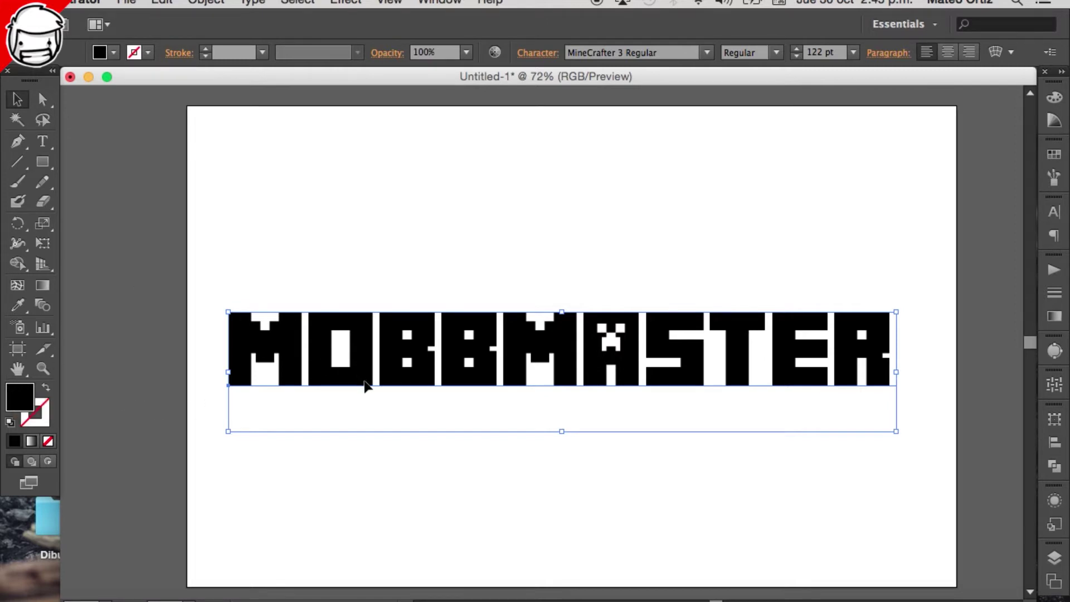
pyautogui.click(345, 2)
pyautogui.moveTo(434, 103)
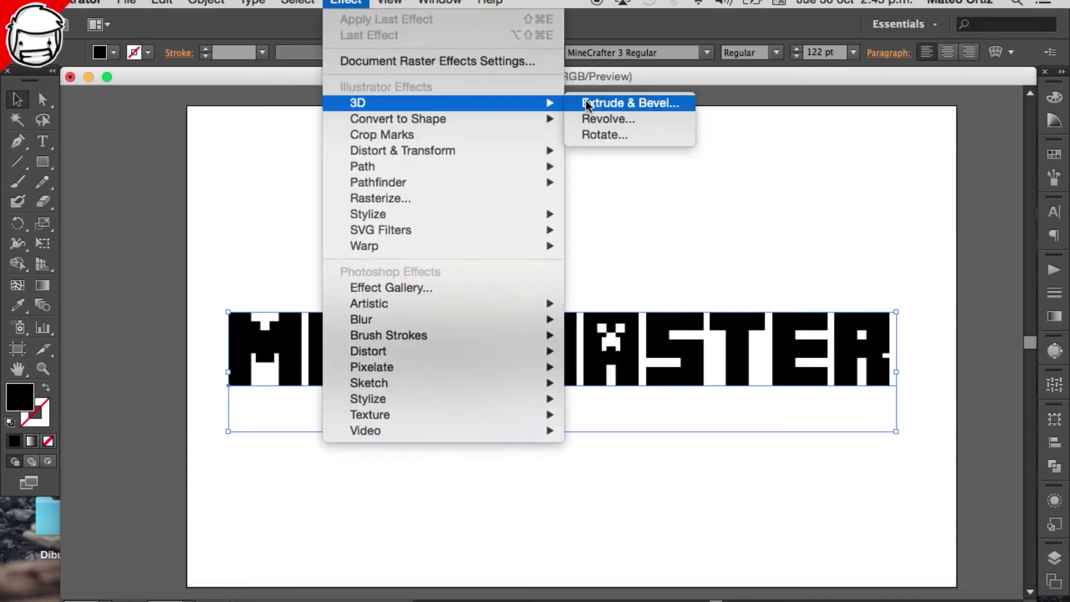
pyautogui.click(586, 104)
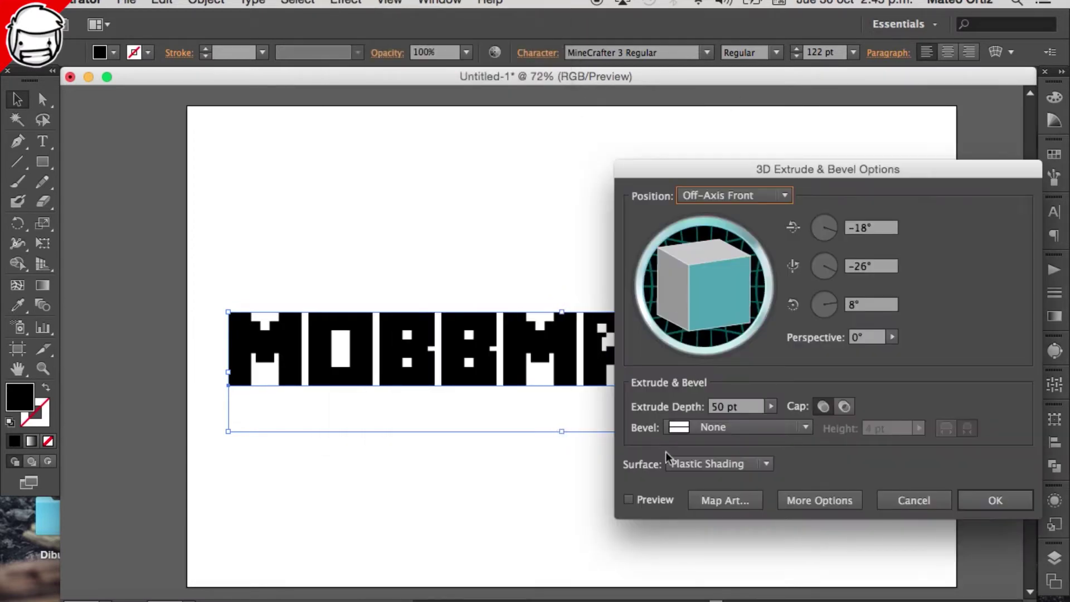
pyautogui.click(628, 499)
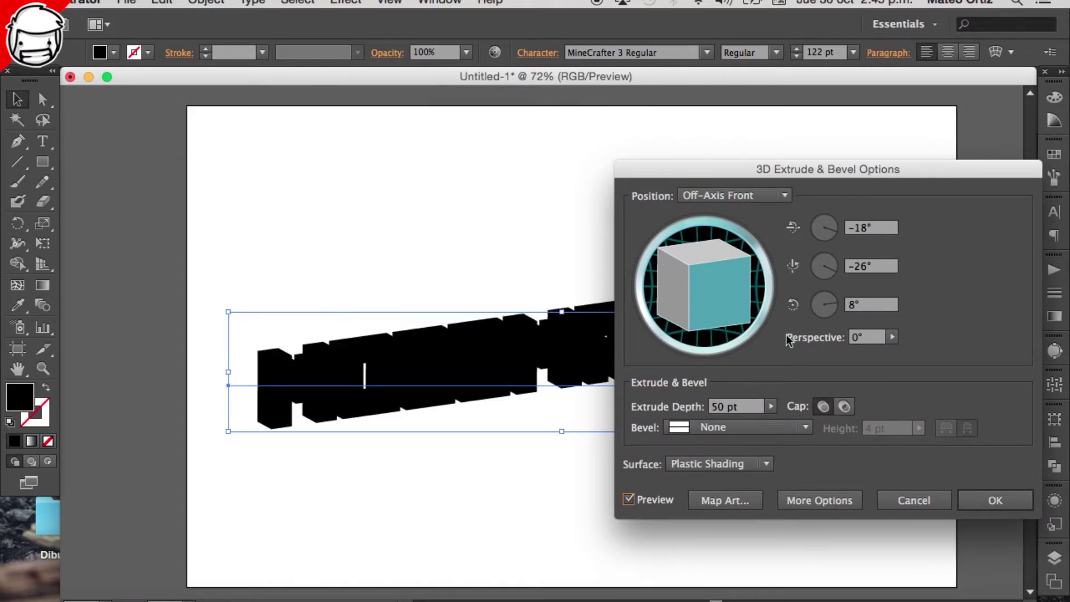
pyautogui.moveTo(728, 347); pyautogui.dragTo(691, 261)
pyautogui.moveTo(727, 298); pyautogui.dragTo(741, 267)
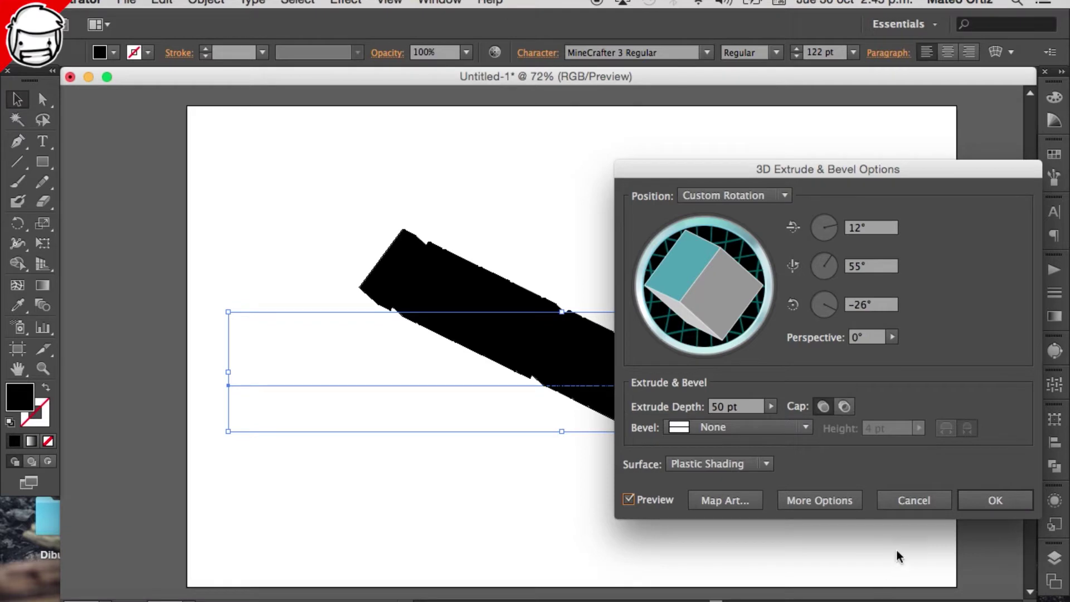
pyautogui.click(896, 499)
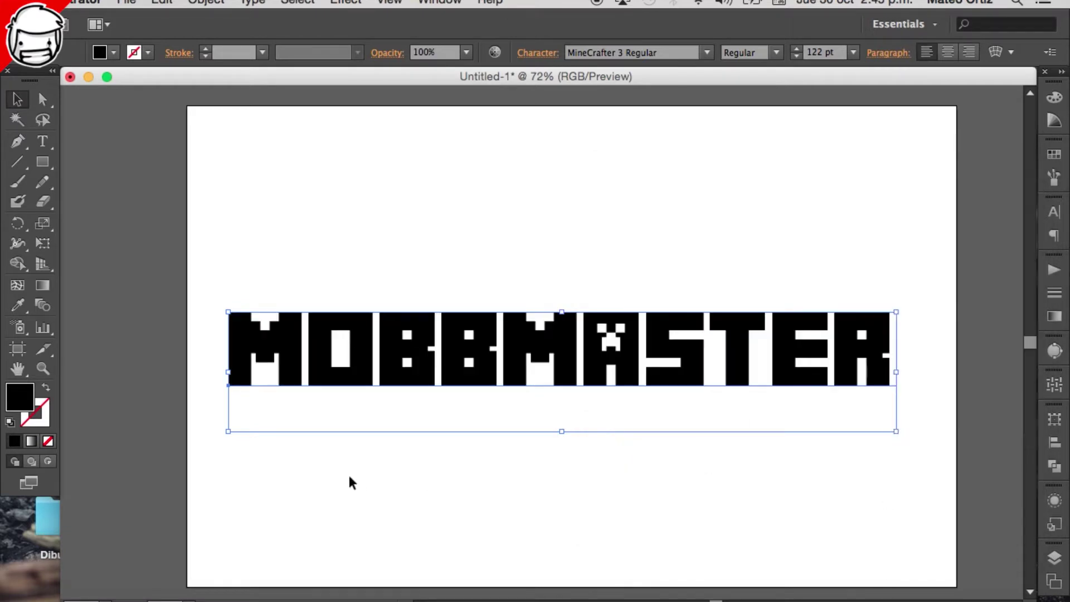
# - Fill the text red #C93939 and reopen the 3D Extrude & Bevel settings
pyautogui.doubleClick(11, 395)
pyautogui.write('C93939')
pyautogui.click(412, 144)
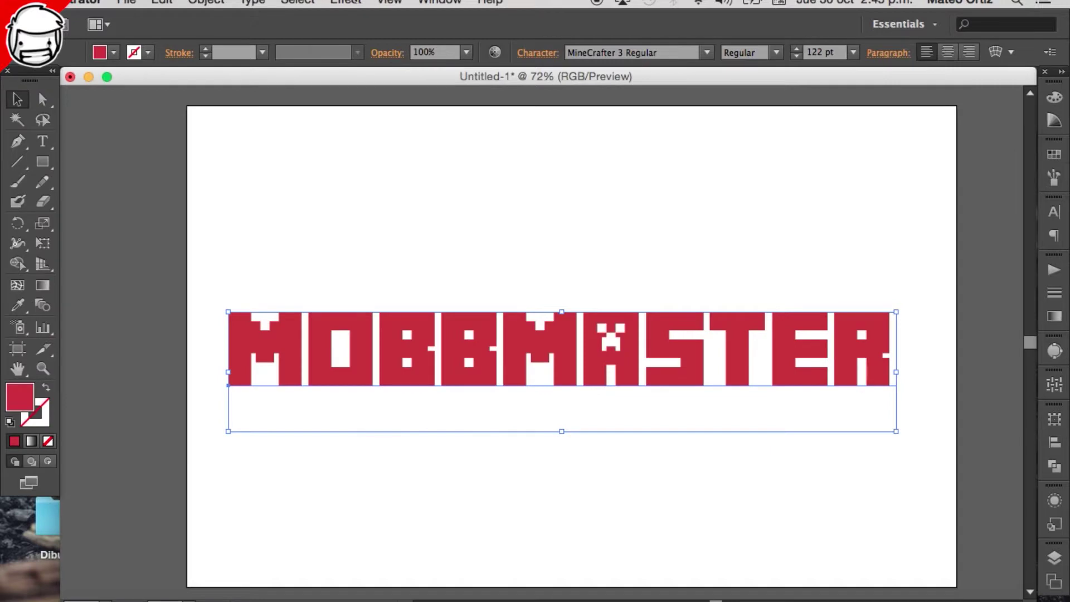
pyautogui.click(346, 2)
pyautogui.click(644, 105)
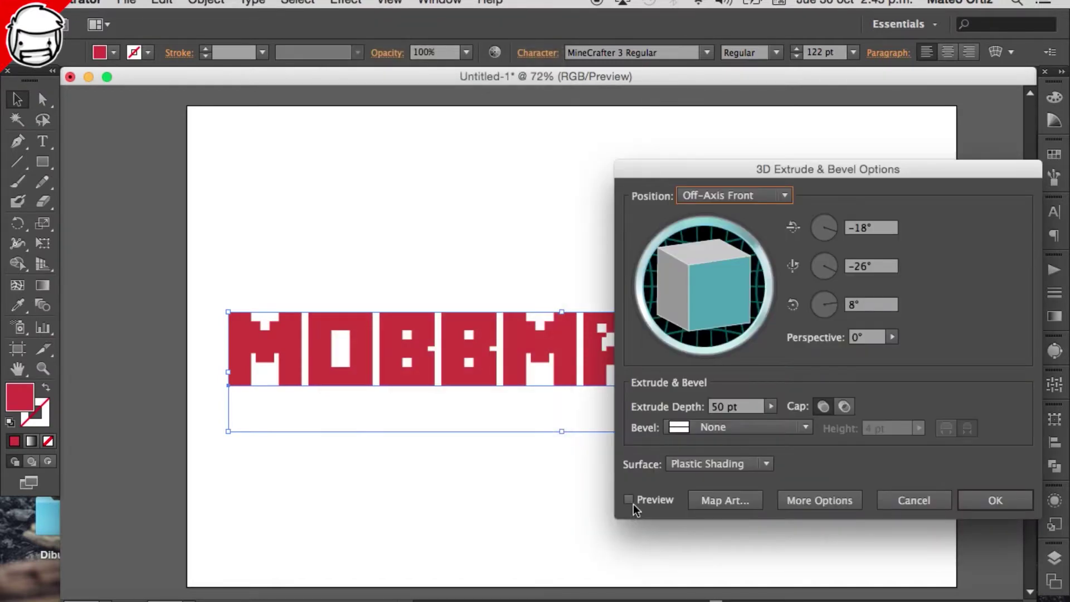
# - Preview the extrusion and rotate the track cube to a slight 8°, -3°, -5° tilt
pyautogui.click(628, 500)
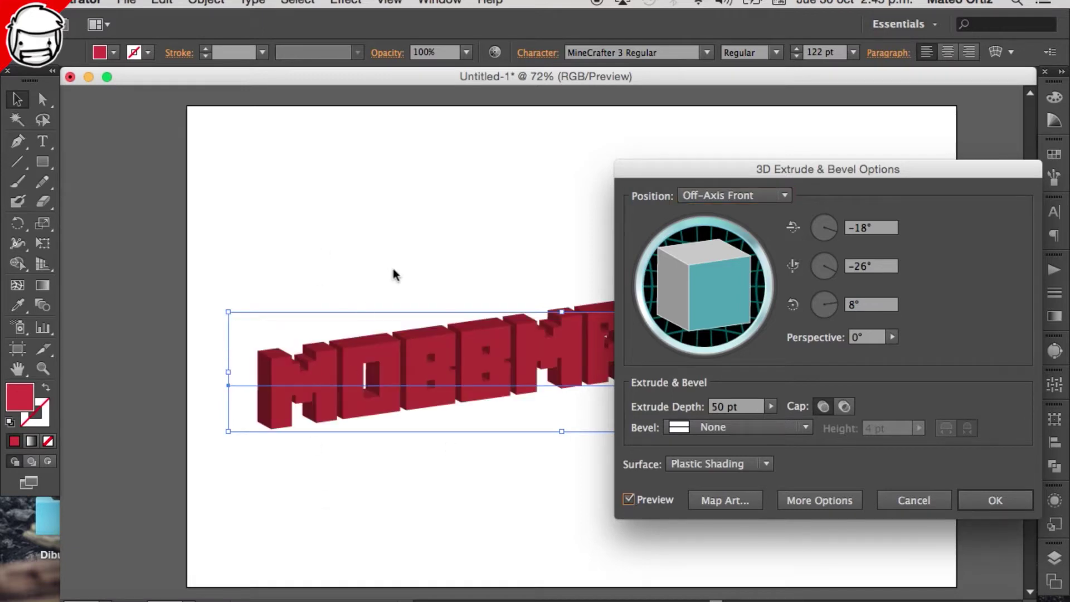
pyautogui.moveTo(710, 301)
pyautogui.mouseDown()
pyautogui.moveTo(700, 294)
pyautogui.moveTo(708, 289)
pyautogui.mouseUp()
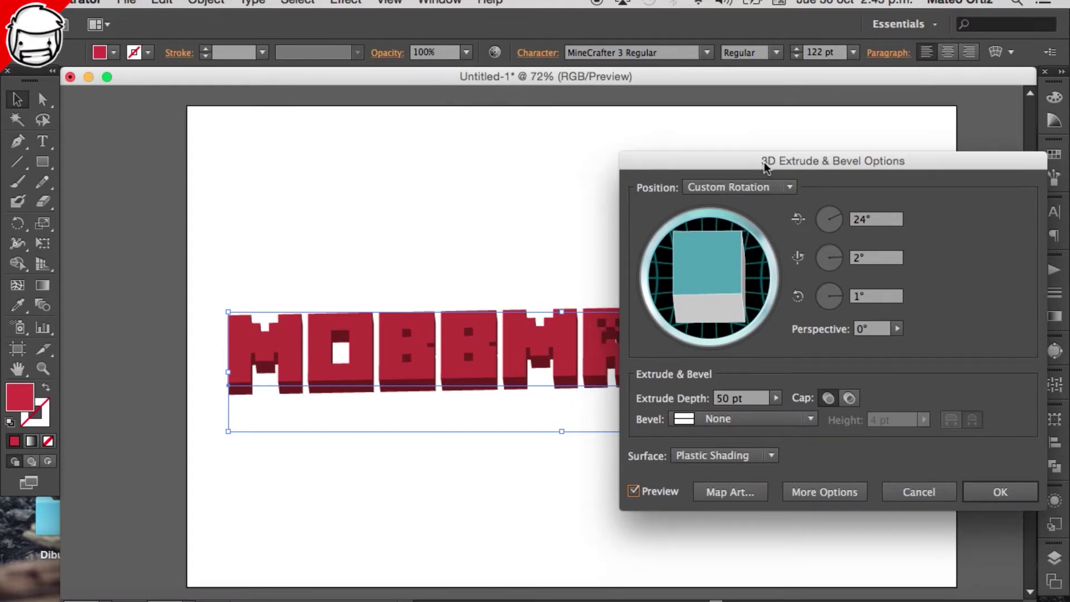
pyautogui.moveTo(759, 172); pyautogui.dragTo(628, 160)
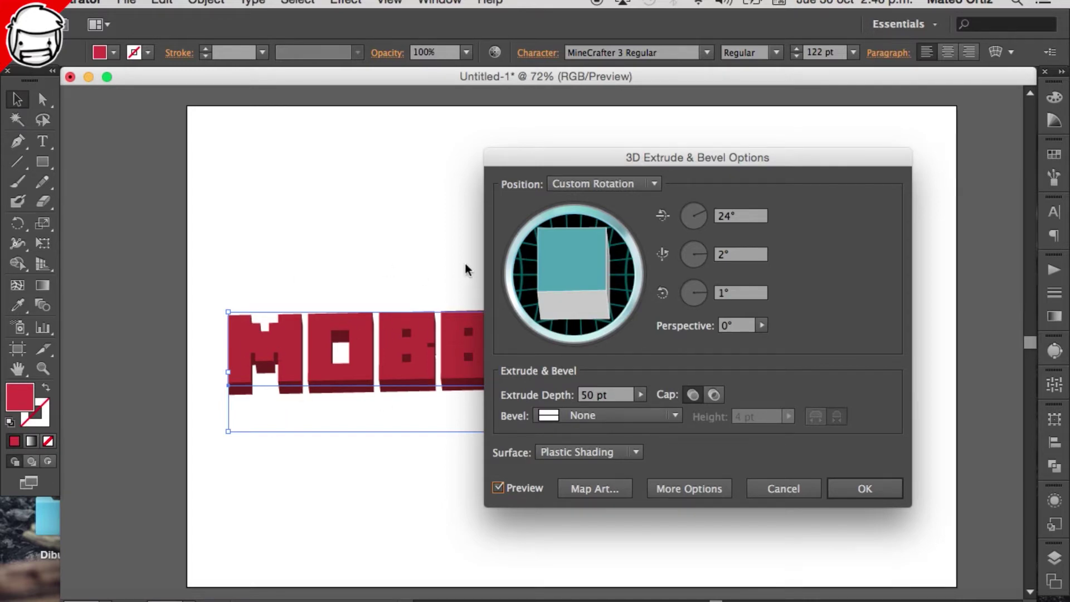
pyautogui.moveTo(563, 152); pyautogui.dragTo(611, 143)
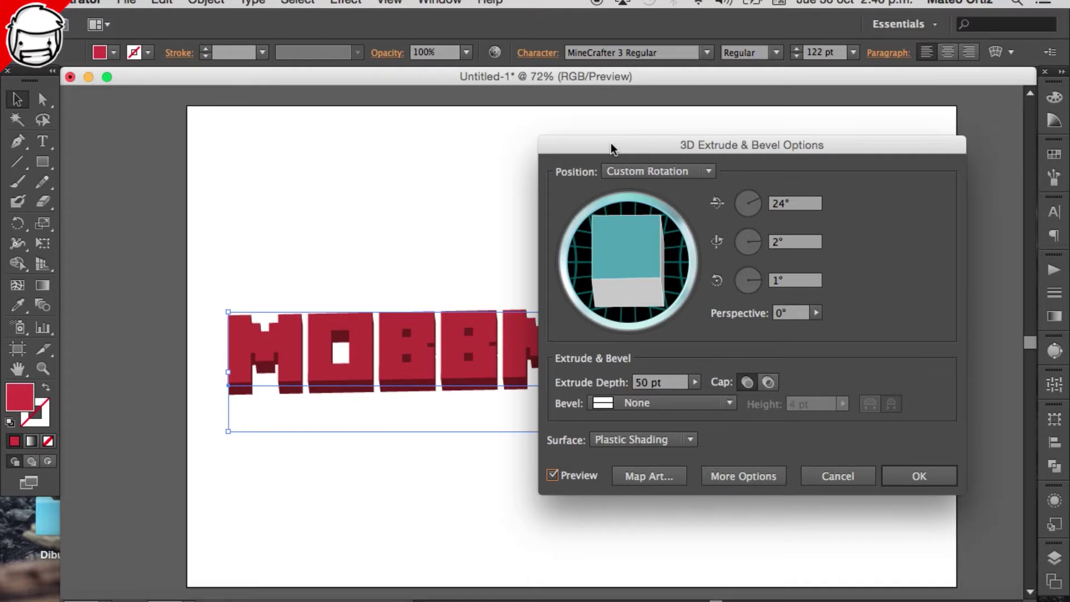
pyautogui.moveTo(611, 143); pyautogui.dragTo(612, 146)
pyautogui.moveTo(630, 257)
pyautogui.mouseDown()
pyautogui.moveTo(646, 265)
pyautogui.moveTo(633, 276)
pyautogui.mouseUp()
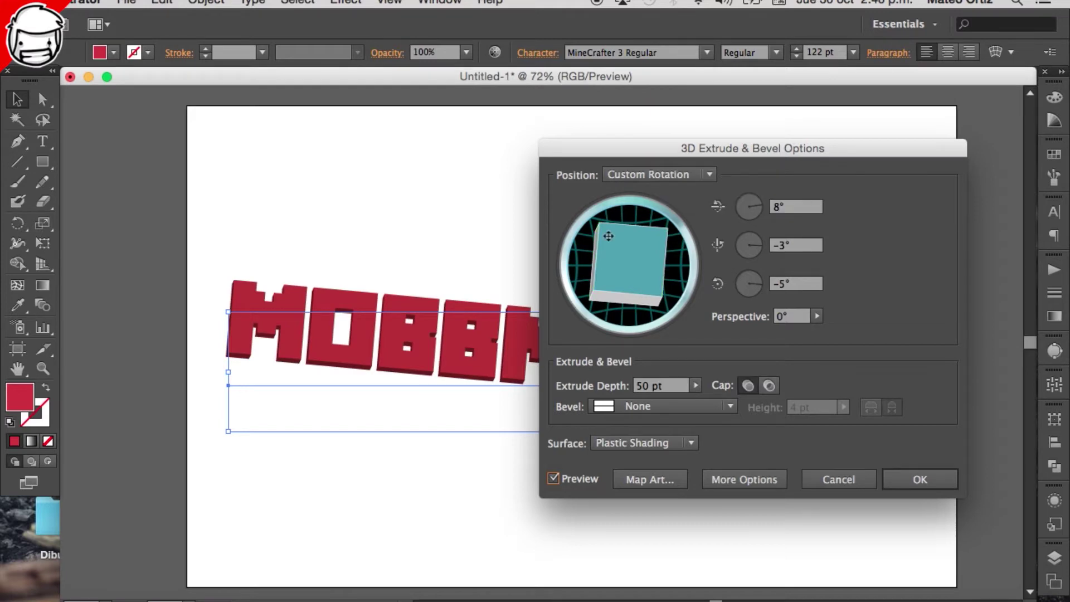
pyautogui.click(643, 169)
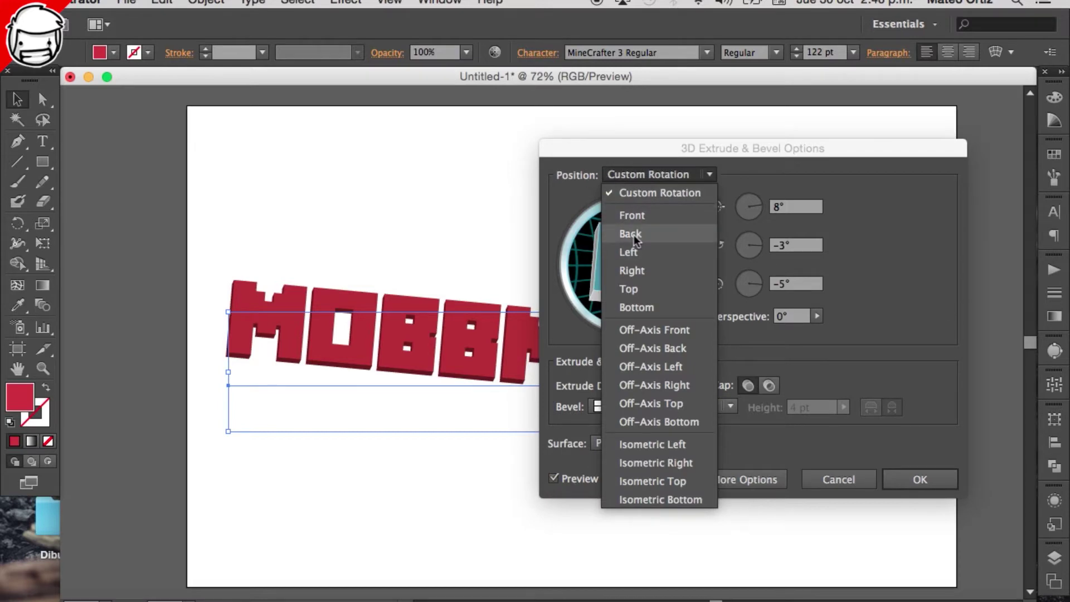
# - Reset the position to Front, tilt X to 16° and add some perspective
pyautogui.click(634, 220)
pyautogui.moveTo(637, 153)
pyautogui.mouseDown()
pyautogui.moveTo(821, 153)
pyautogui.moveTo(693, 182)
pyautogui.moveTo(679, 171)
pyautogui.mouseUp()
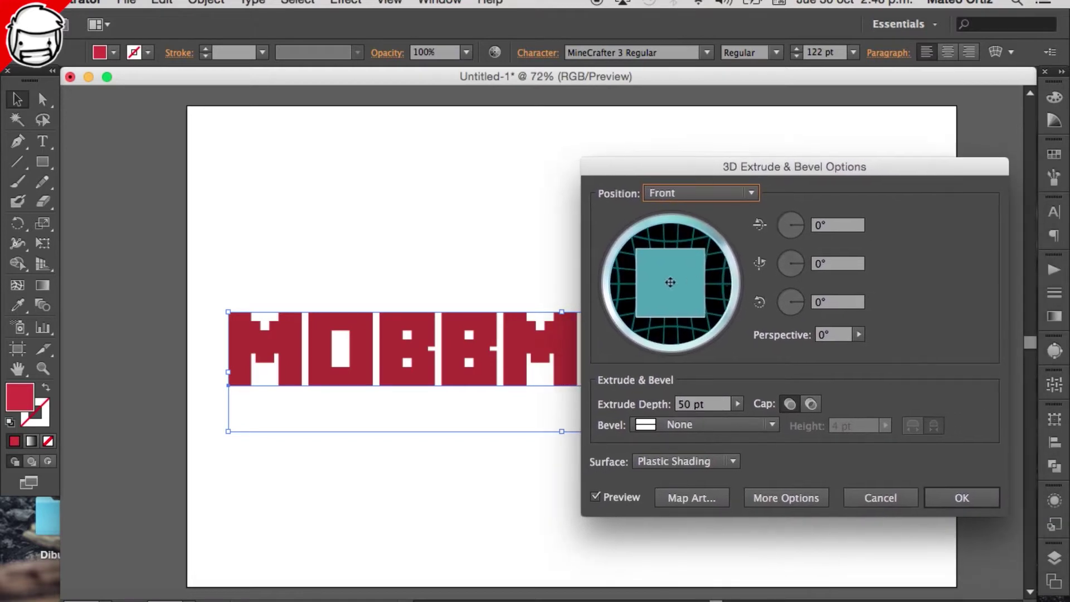
pyautogui.click(802, 226)
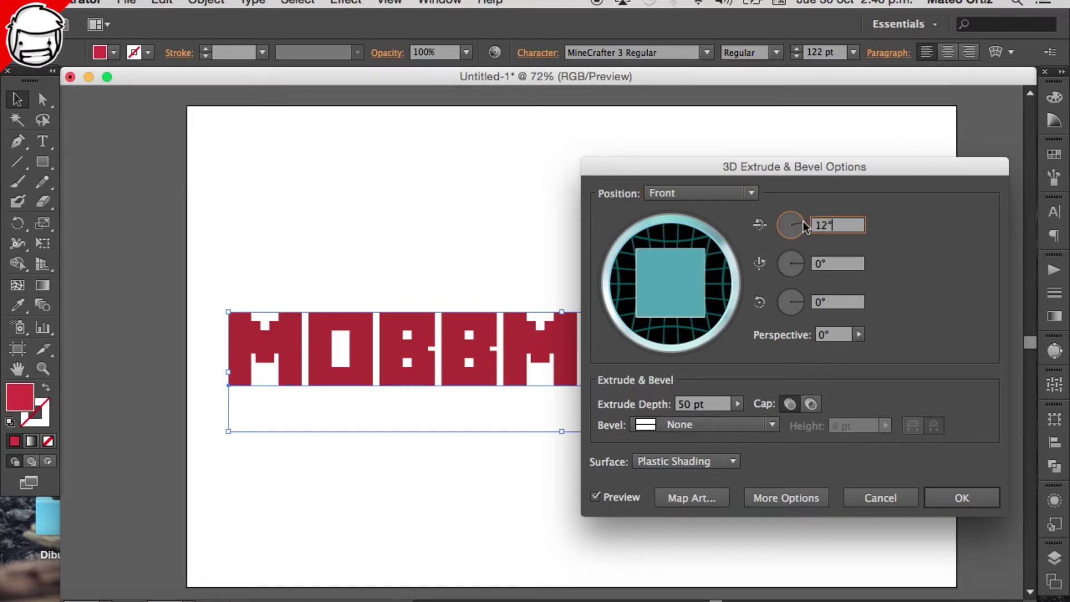
pyautogui.moveTo(803, 222); pyautogui.dragTo(808, 224)
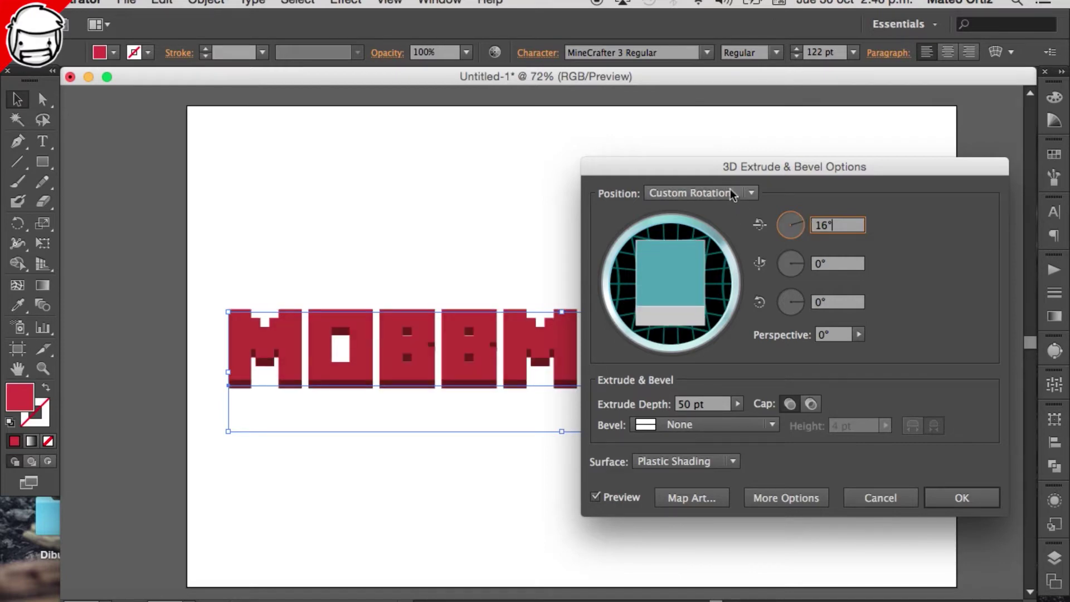
pyautogui.moveTo(721, 171)
pyautogui.mouseDown()
pyautogui.moveTo(848, 156)
pyautogui.moveTo(924, 219)
pyautogui.moveTo(750, 138)
pyautogui.moveTo(703, 153)
pyautogui.mouseUp()
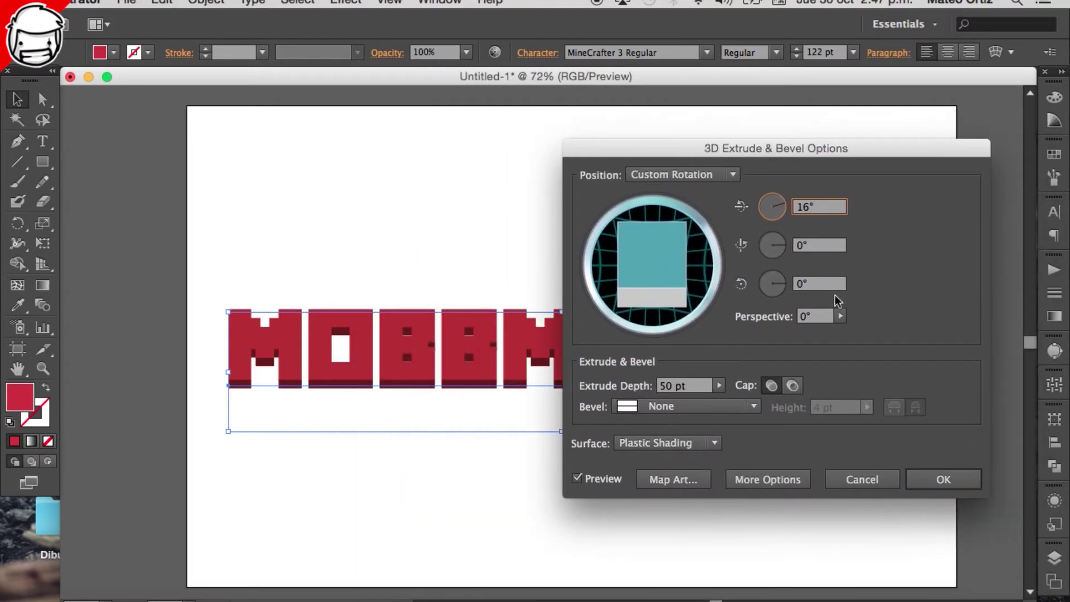
pyautogui.click(840, 316)
pyautogui.moveTo(754, 330); pyautogui.dragTo(771, 330)
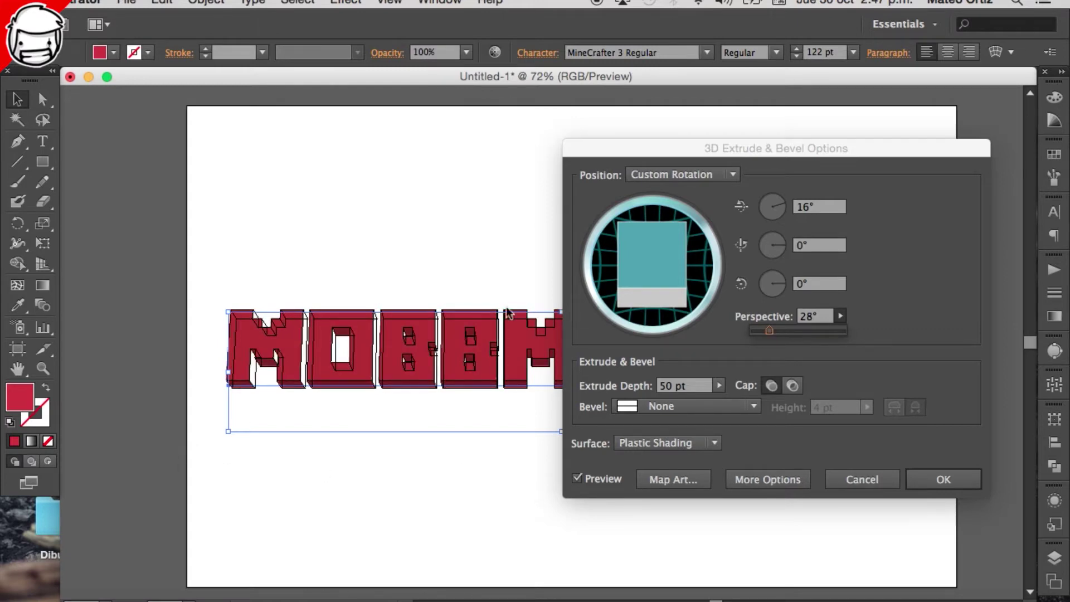
pyautogui.moveTo(724, 148); pyautogui.dragTo(765, 181)
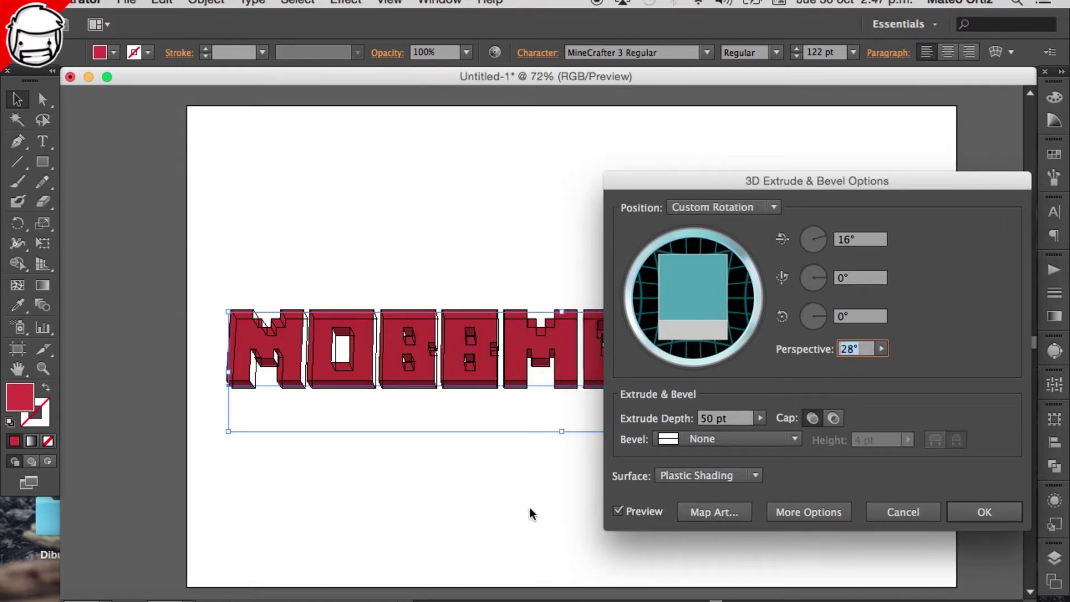
# - Set the Y rotation to 2° and raise the perspective to 69°
pyautogui.click(846, 316)
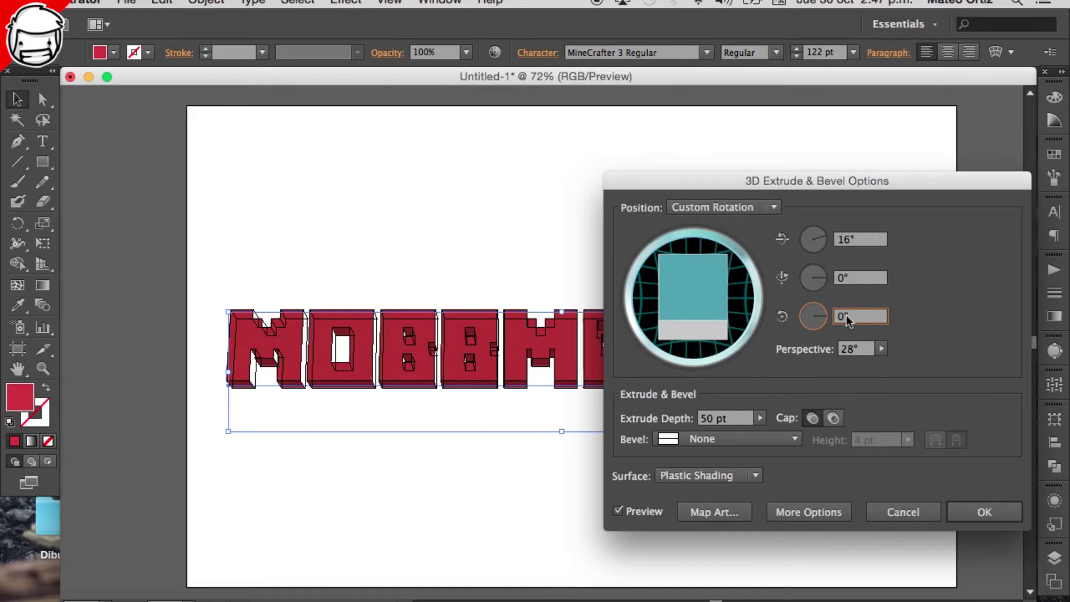
pyautogui.press('Up')
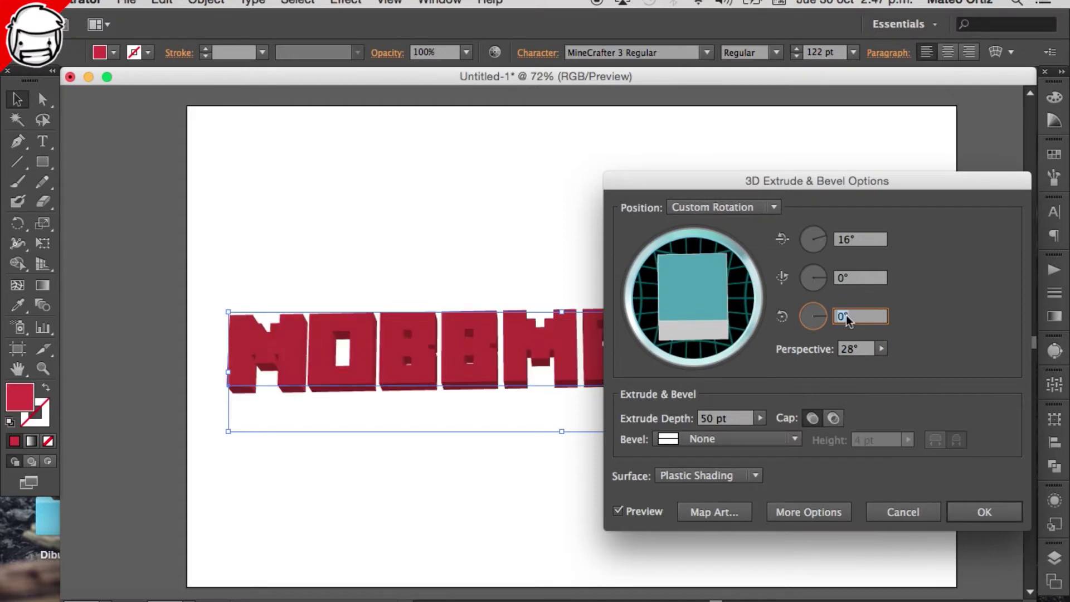
pyautogui.click(858, 276)
pyautogui.press('Up')
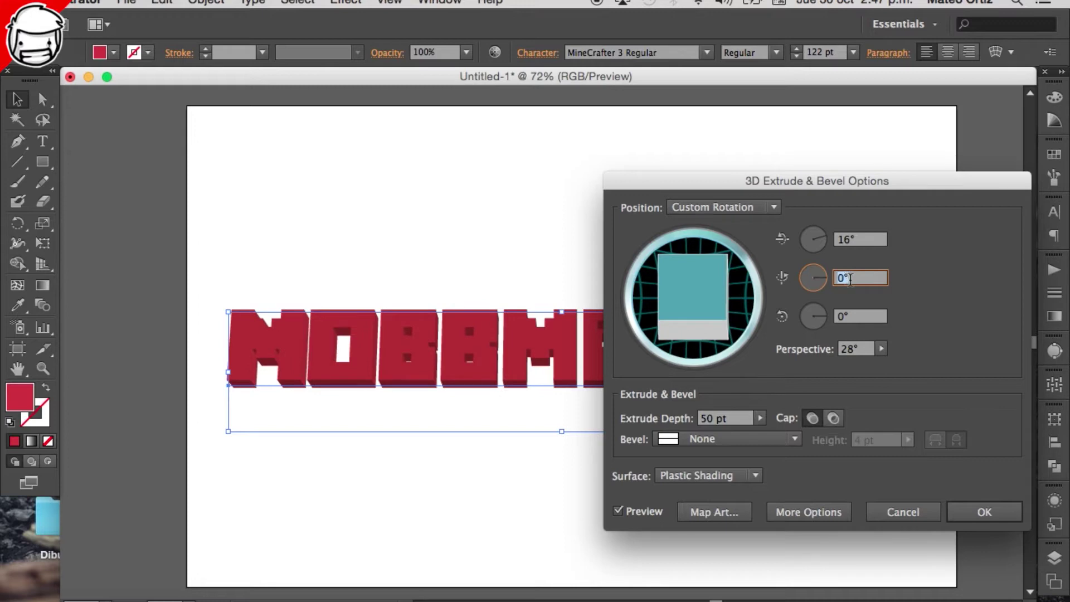
pyautogui.press('Up')
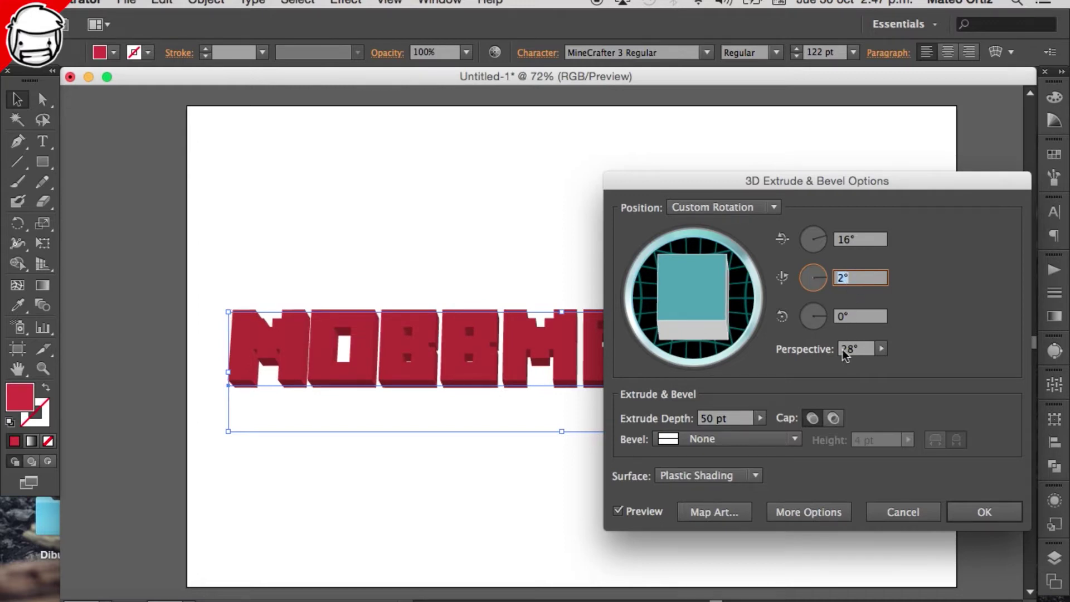
pyautogui.click(845, 317)
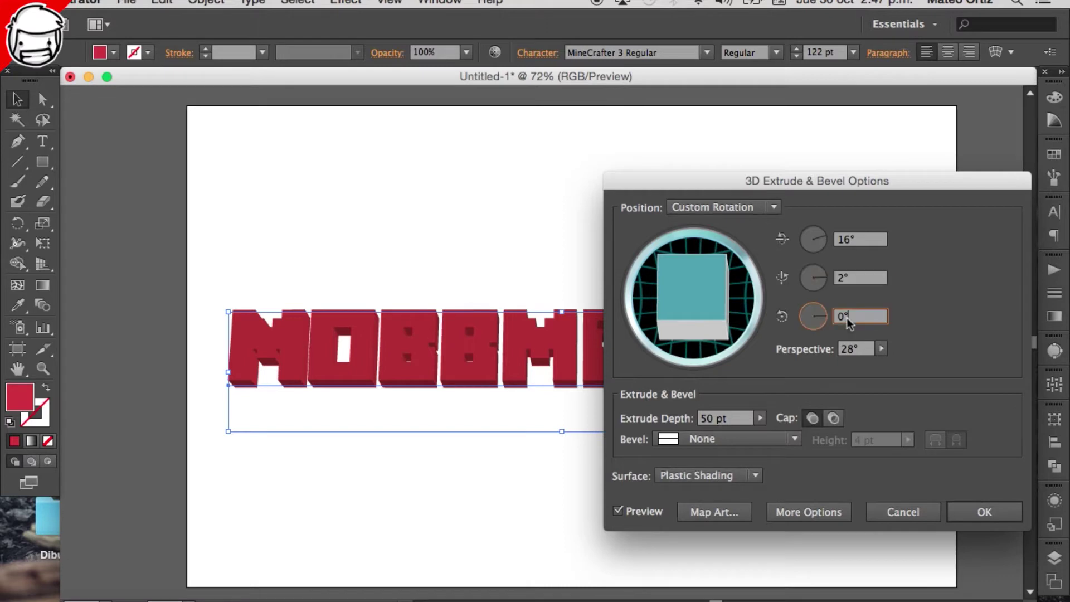
pyautogui.click(881, 348)
pyautogui.moveTo(810, 363); pyautogui.dragTo(833, 363)
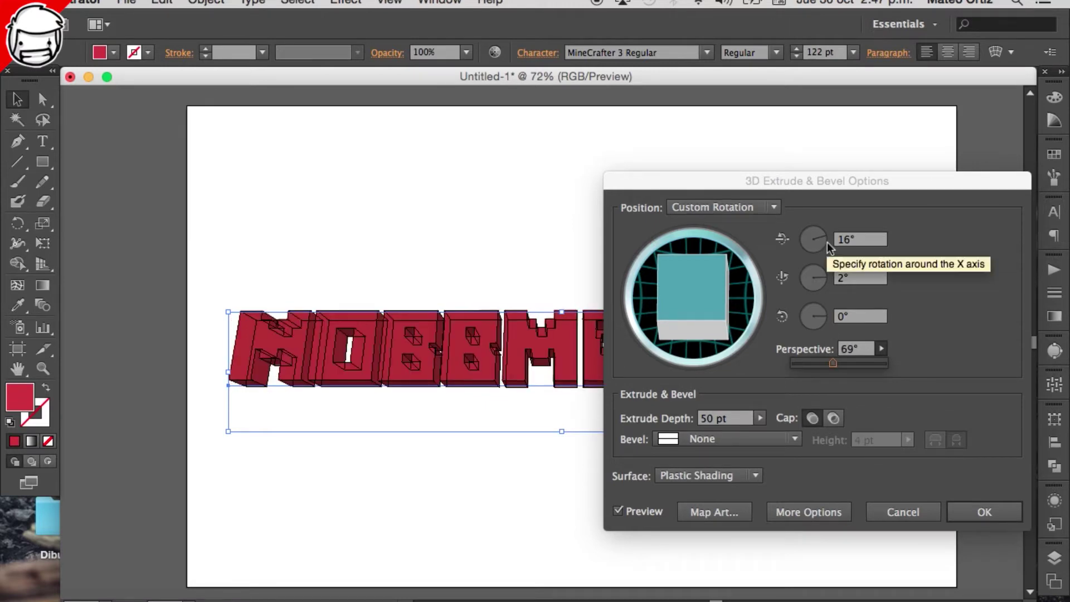
pyautogui.click(892, 312)
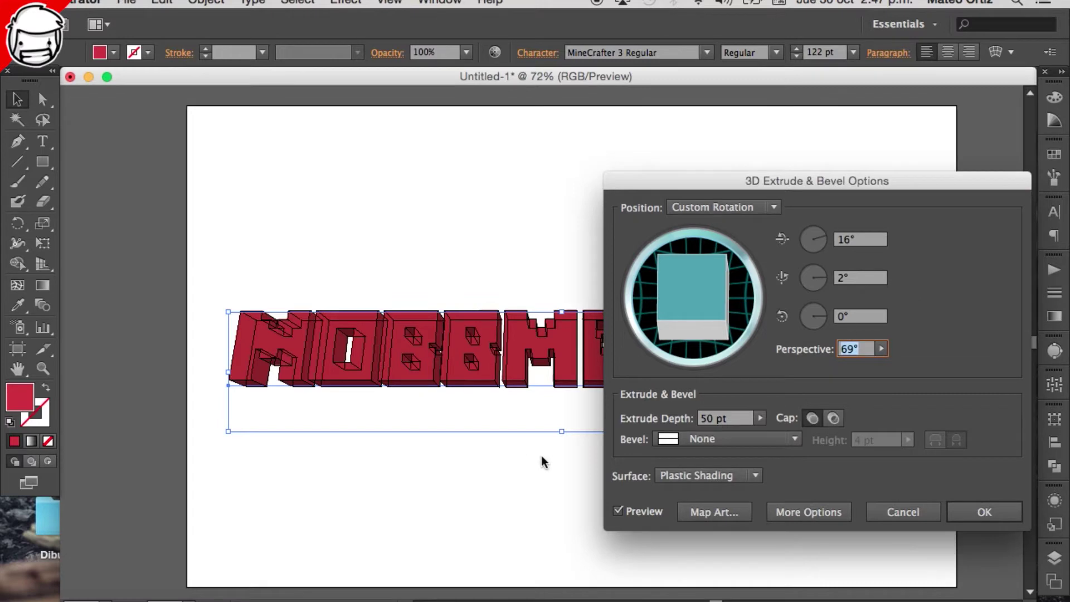
pyautogui.moveTo(680, 186); pyautogui.dragTo(620, 92)
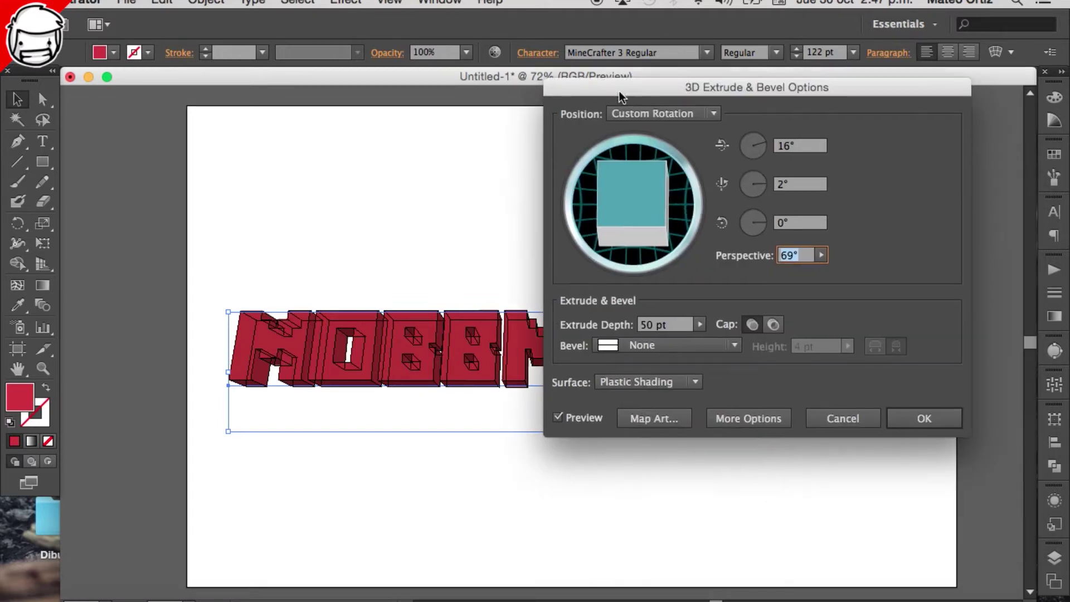
# - Move the light to the top of the sphere, raise X rotation to 20°, and apply the effect
pyautogui.click(756, 419)
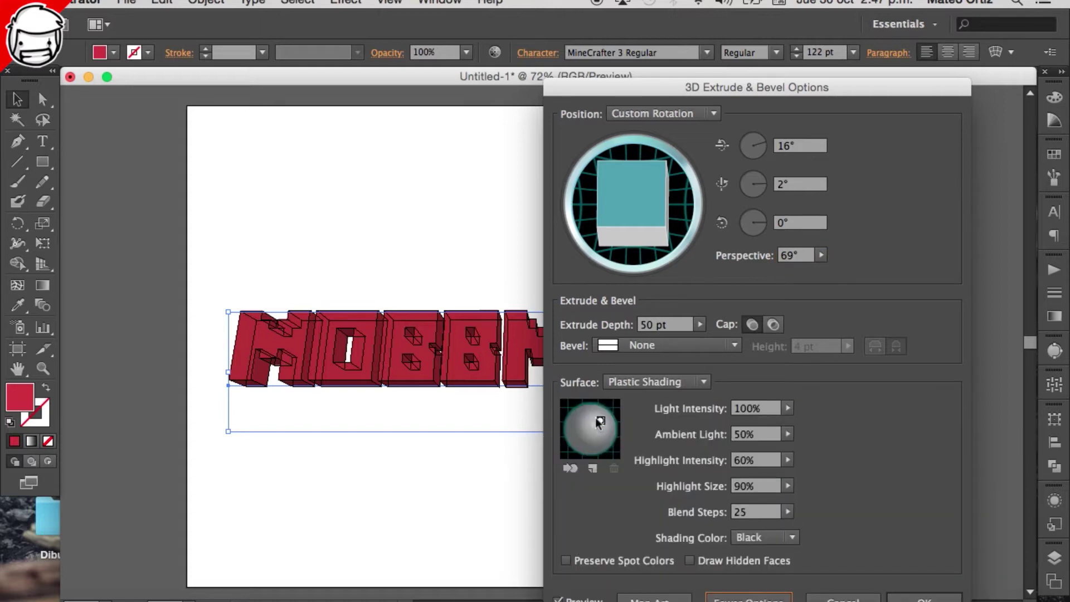
pyautogui.moveTo(596, 421); pyautogui.dragTo(592, 411)
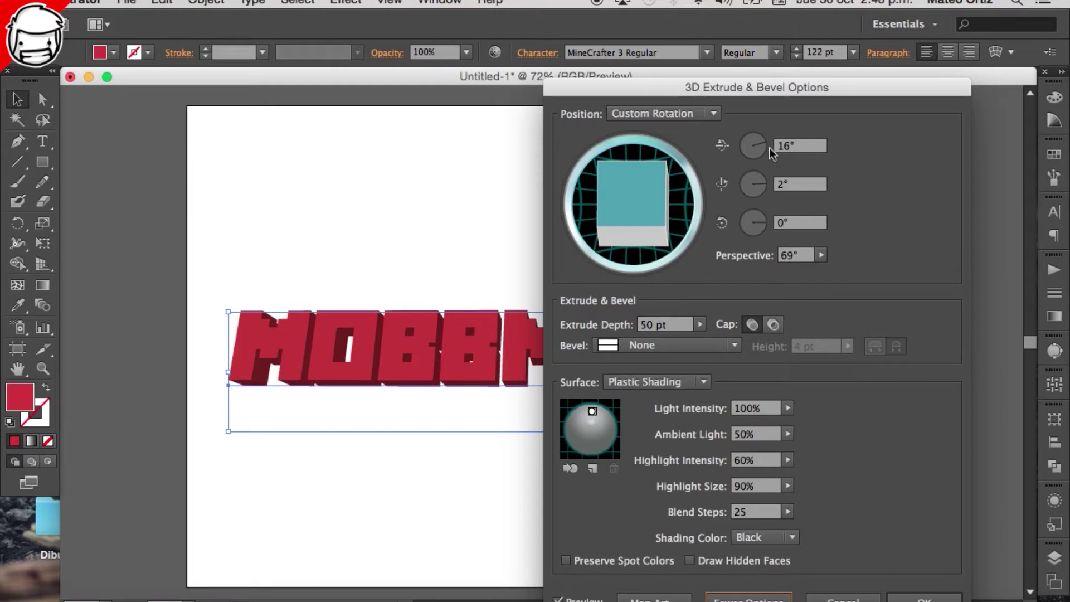
pyautogui.moveTo(766, 142); pyautogui.dragTo(765, 139)
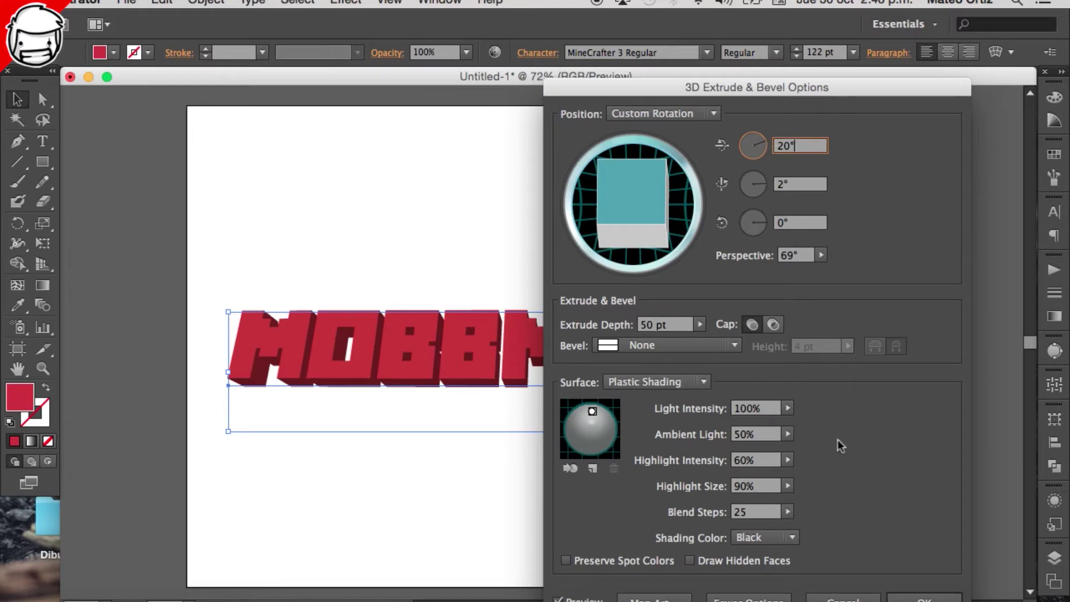
pyautogui.click(939, 596)
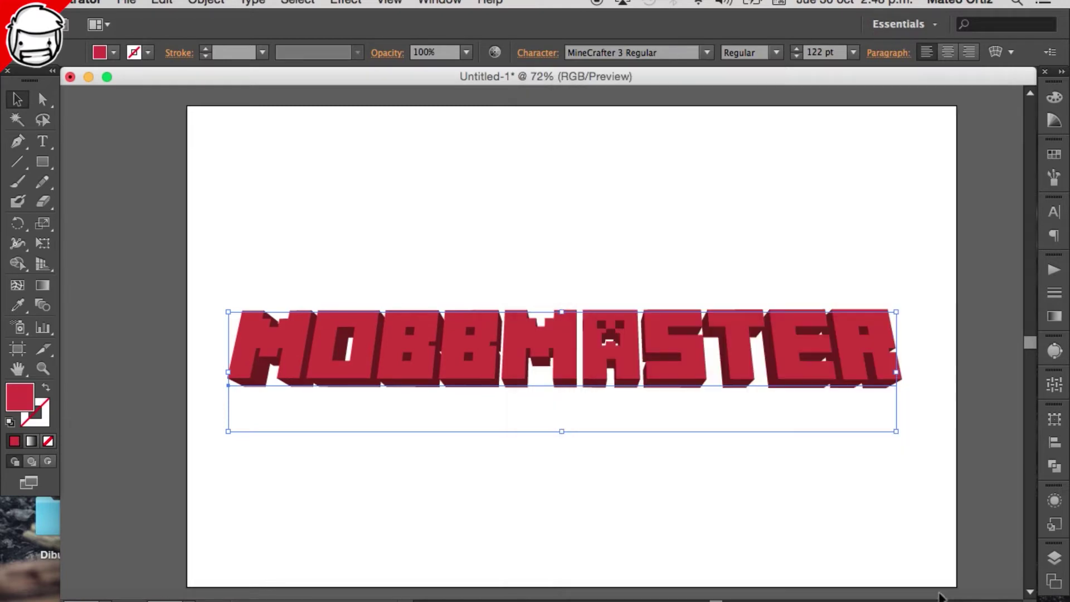
# - Select the 3D MOBBMASTER text and copy it via Edit > Copy
pyautogui.click(548, 557)
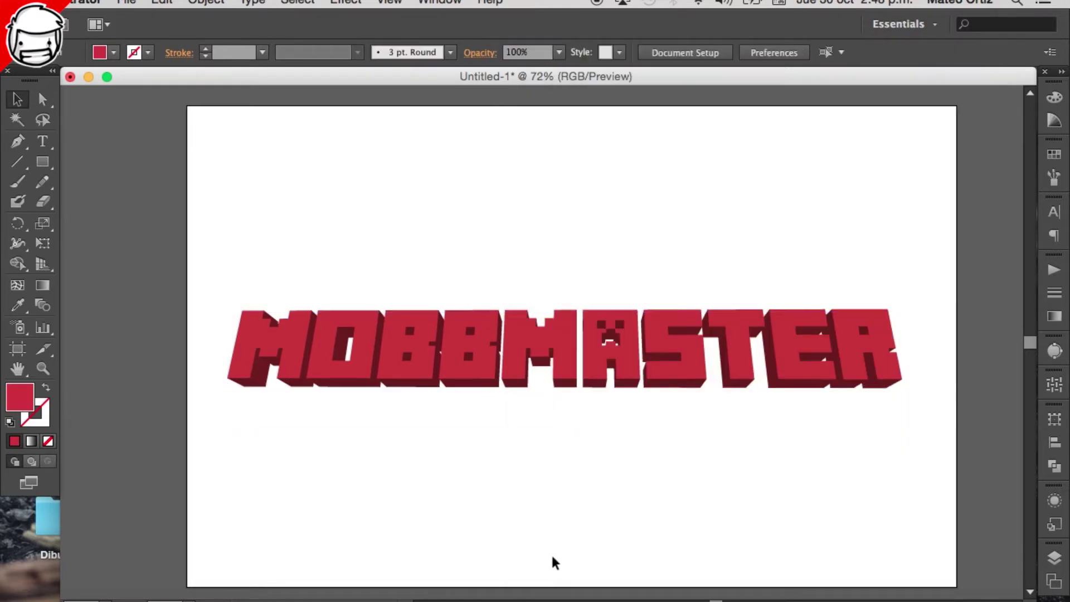
pyautogui.click(513, 364)
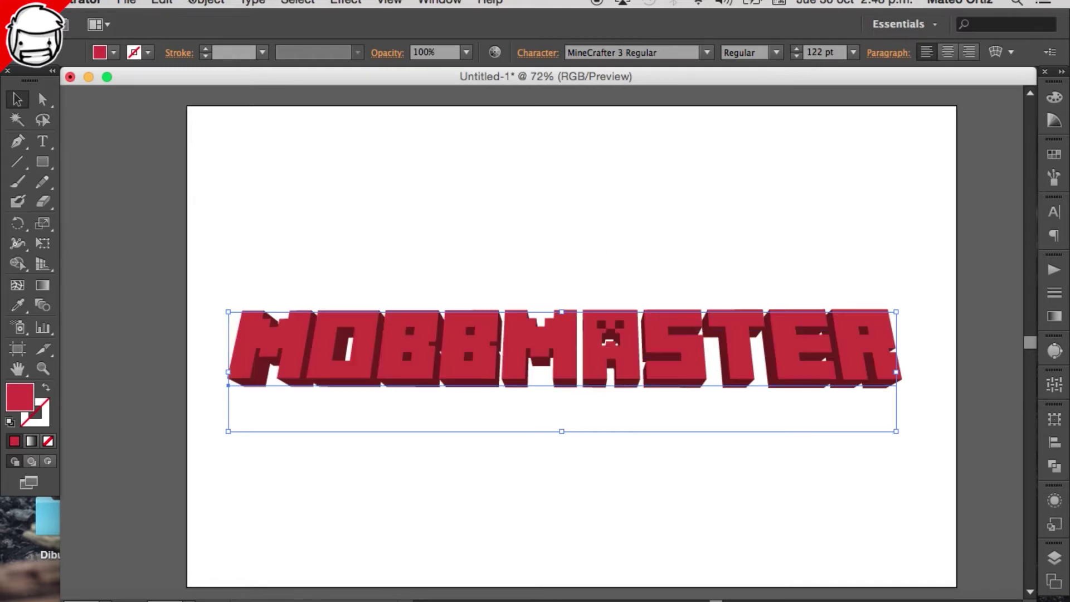
pyautogui.click(165, 2)
pyautogui.click(189, 82)
pyautogui.click(410, 144)
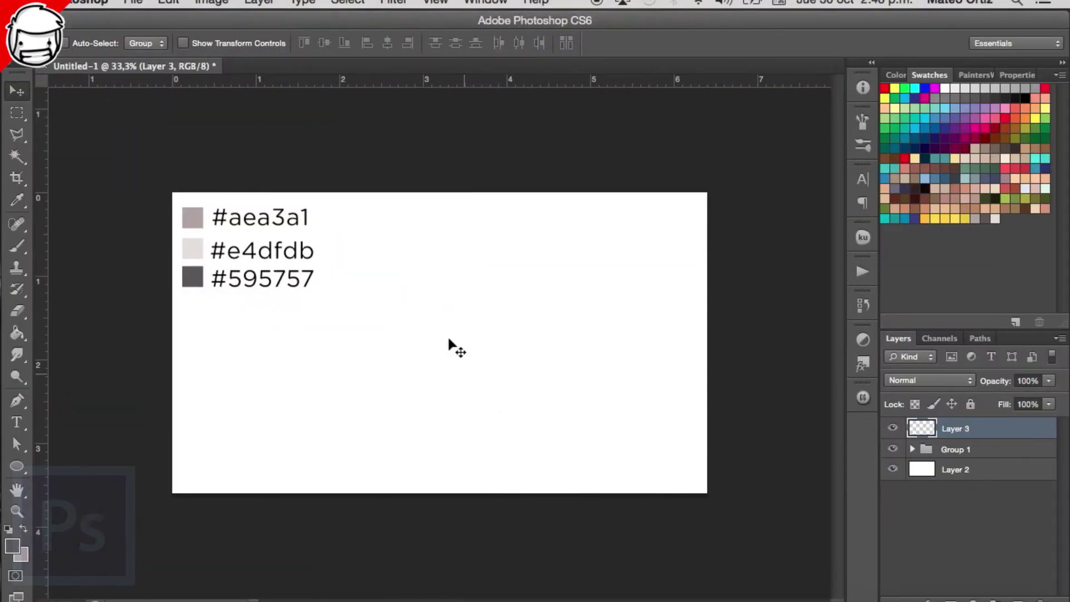
# - Paste the text into the swatch document as pixels and commit it as Layer 4
pyautogui.hotkey('ctrl', 'v')
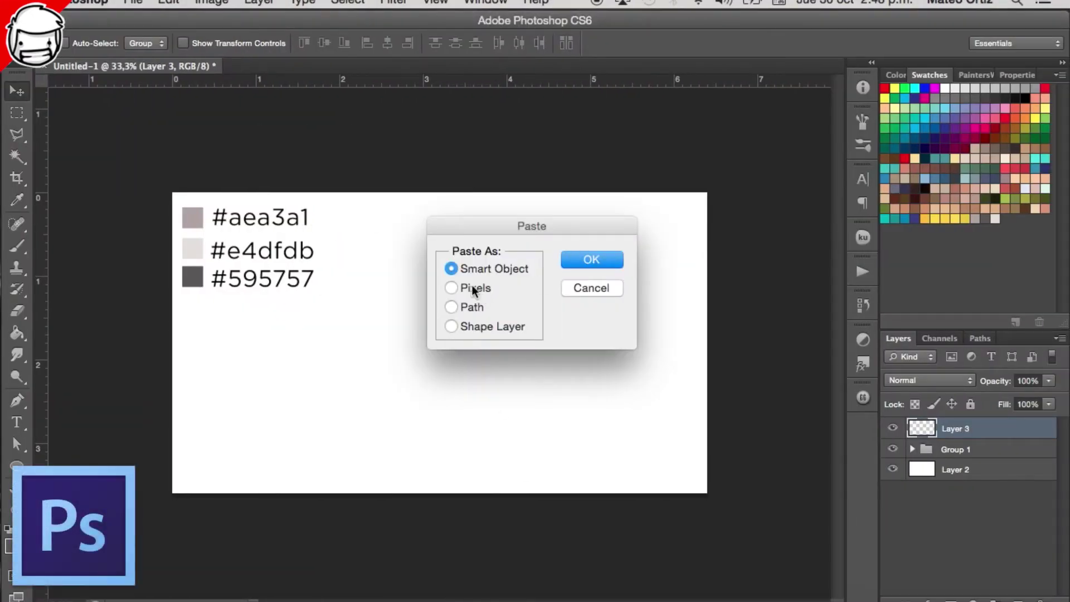
pyautogui.click(456, 286)
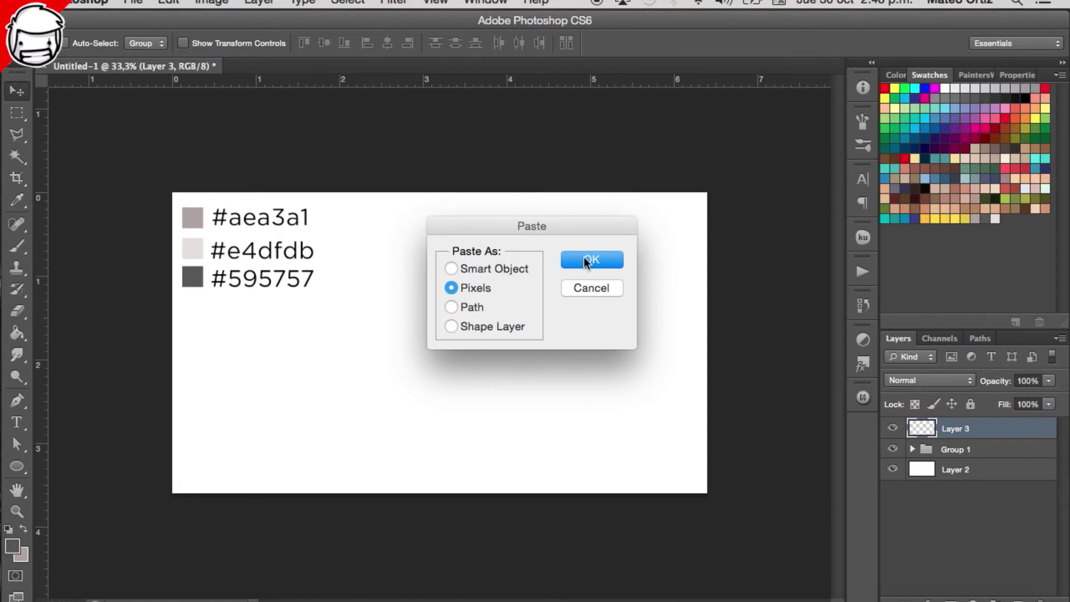
pyautogui.click(586, 260)
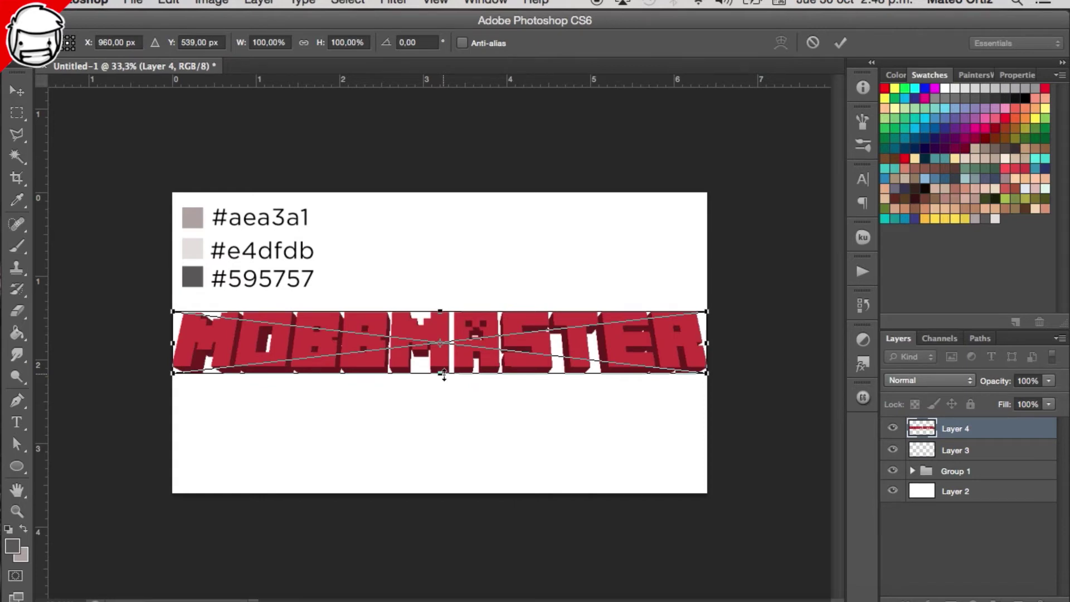
pyautogui.press('Return')
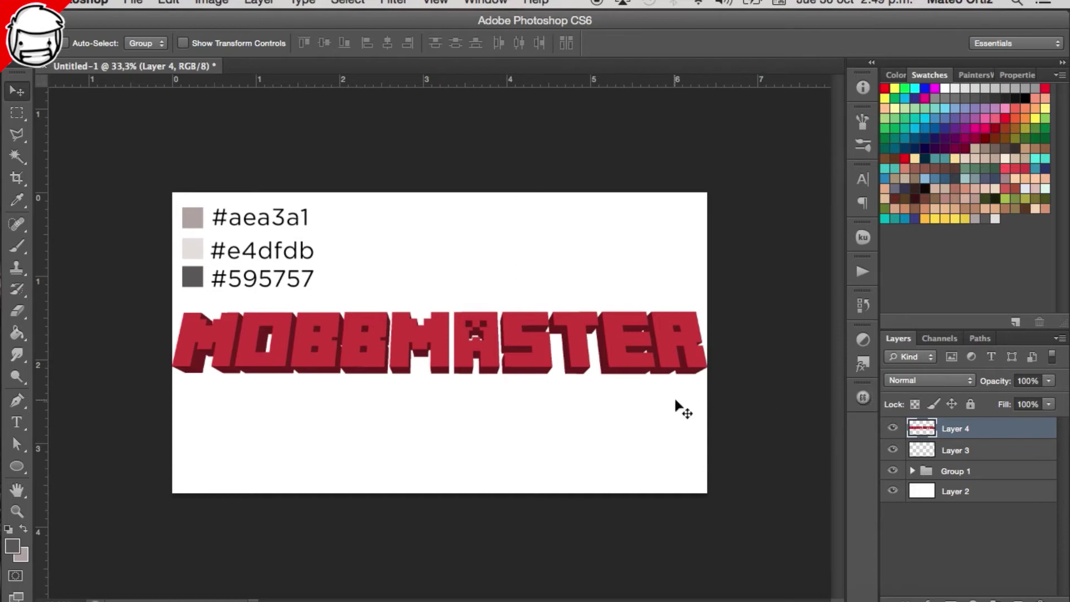
pyautogui.click(17, 157)
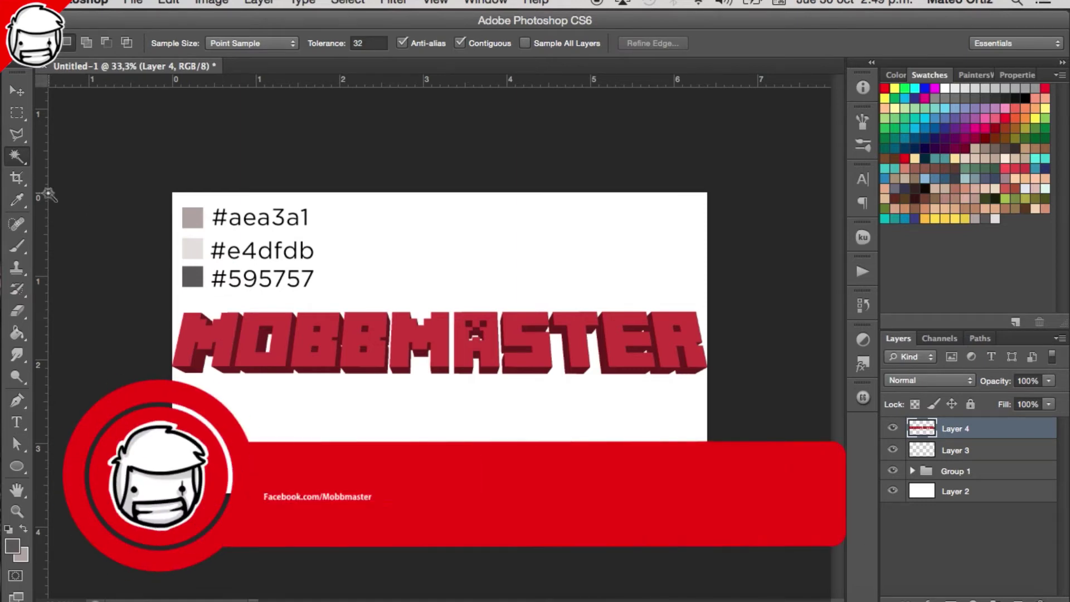
# - Magic-wand select the front faces of all ten MOBBMASTER letters
pyautogui.click(227, 335)
pyautogui.keyDown('shift'); pyautogui.click(284, 328); pyautogui.keyUp('shift')
pyautogui.click(327, 359)
pyautogui.click(365, 351)
pyautogui.click(438, 345)
pyautogui.click(456, 345)
pyautogui.click(531, 346)
pyautogui.click(577, 349)
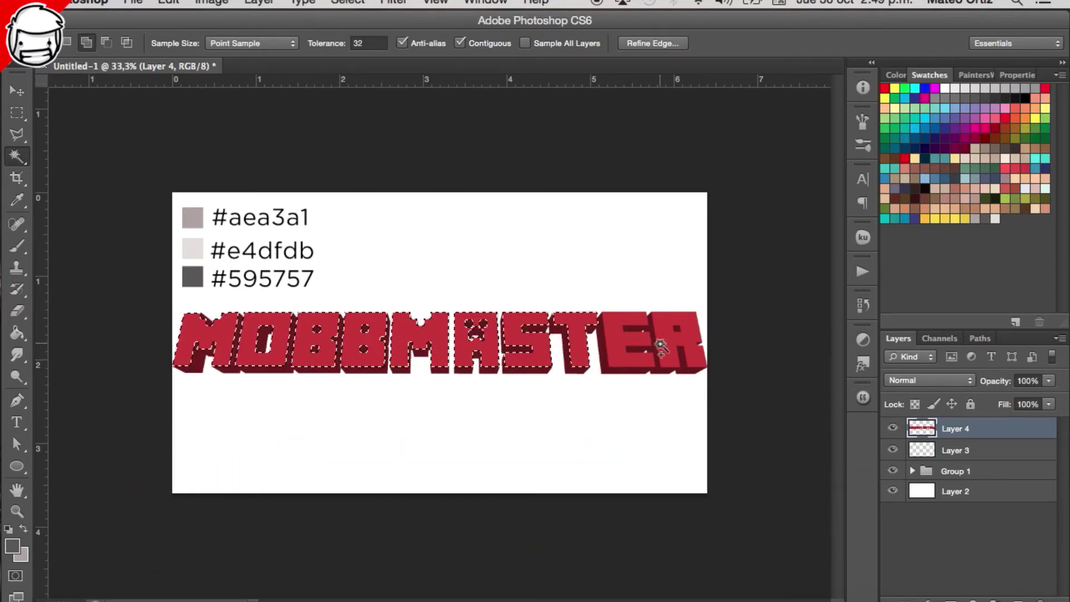
pyautogui.keyDown('shift'); pyautogui.click(635, 345); pyautogui.keyUp('shift')
pyautogui.keyDown('shift'); pyautogui.click(676, 341); pyautogui.keyUp('shift')
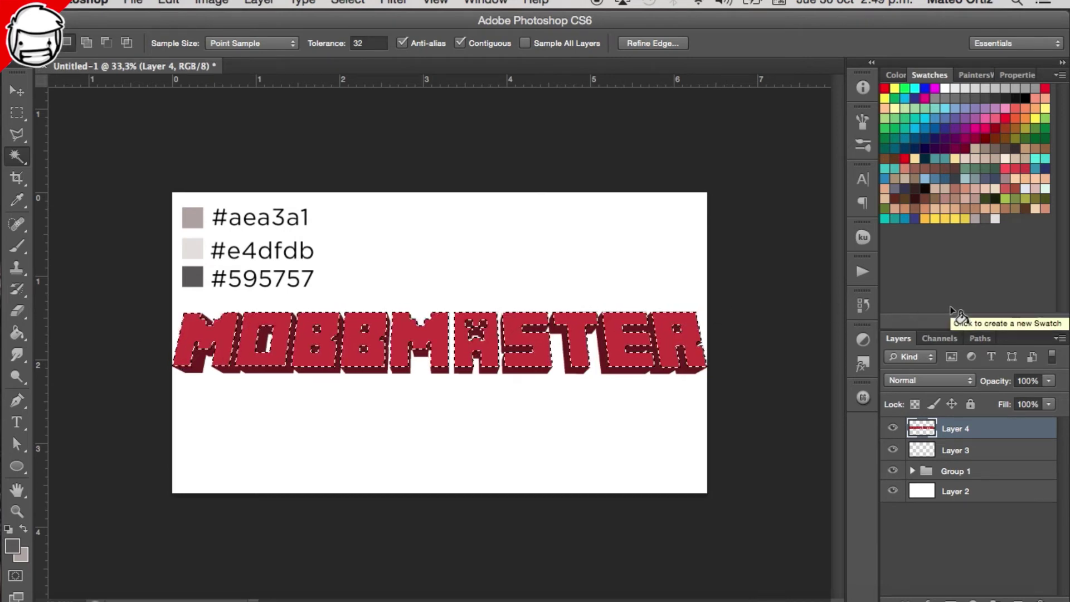
# - Copy the faces to new Layer 5, compare against Layer 4, and load Layer 5's pixels
pyautogui.hotkey('ctrl', 'j')
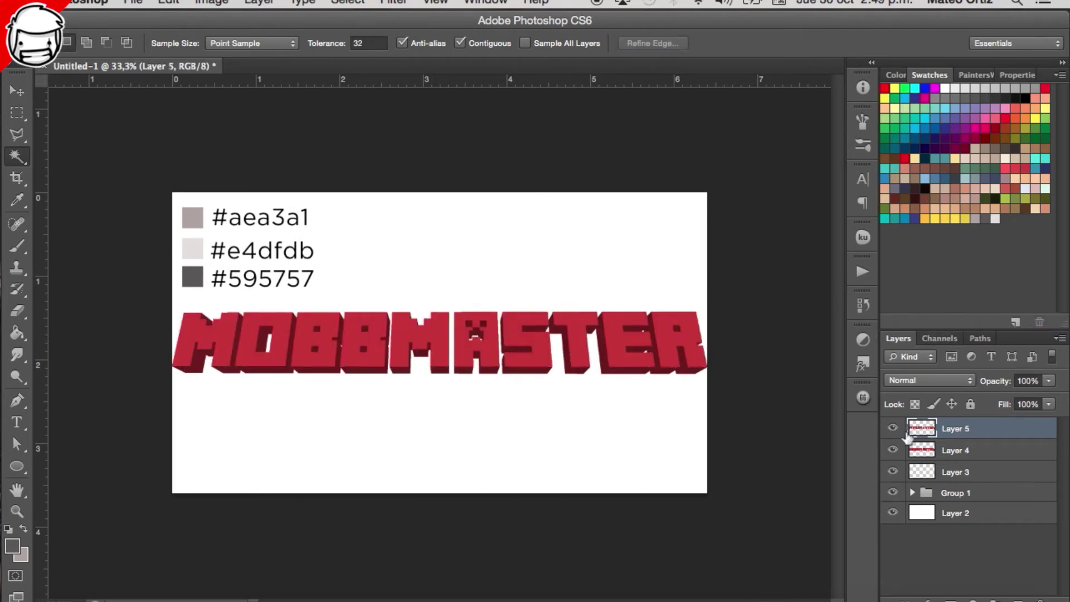
pyautogui.click(894, 451)
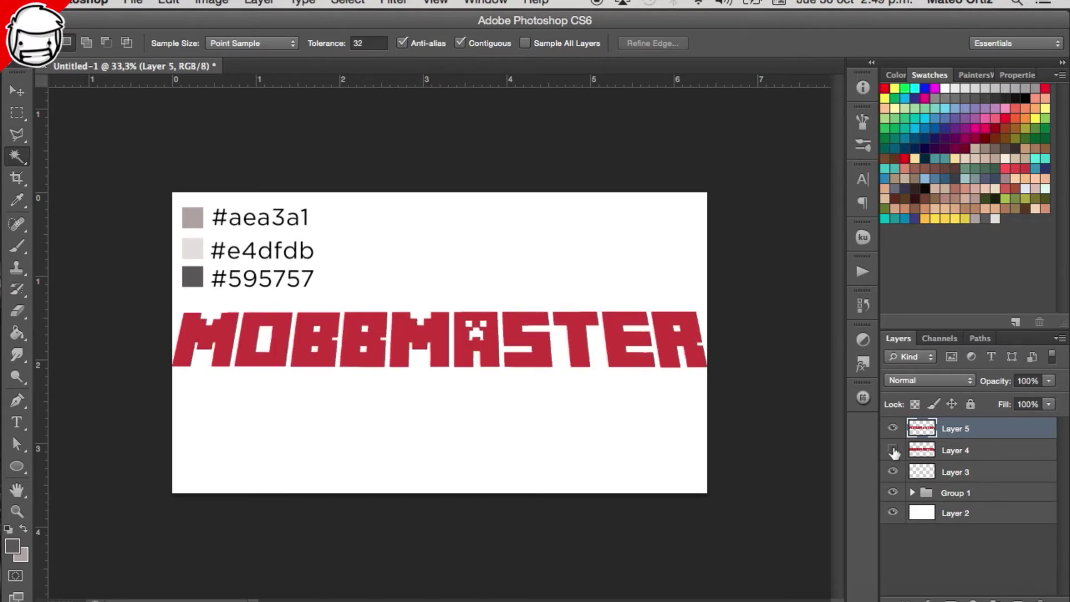
pyautogui.click(893, 451)
pyautogui.click(893, 451)
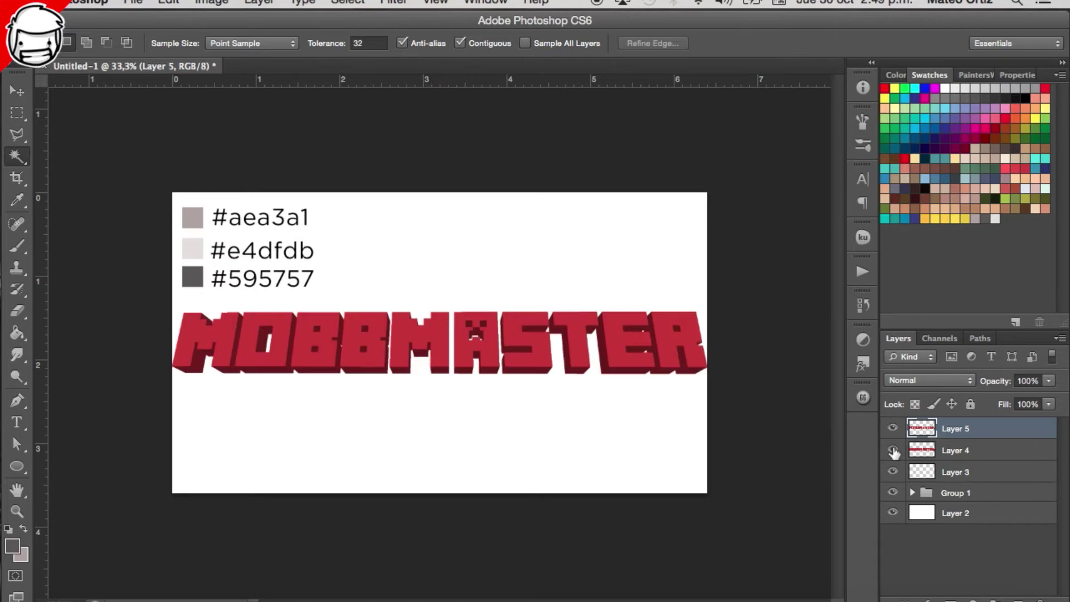
pyautogui.click(893, 451)
pyautogui.click(893, 450)
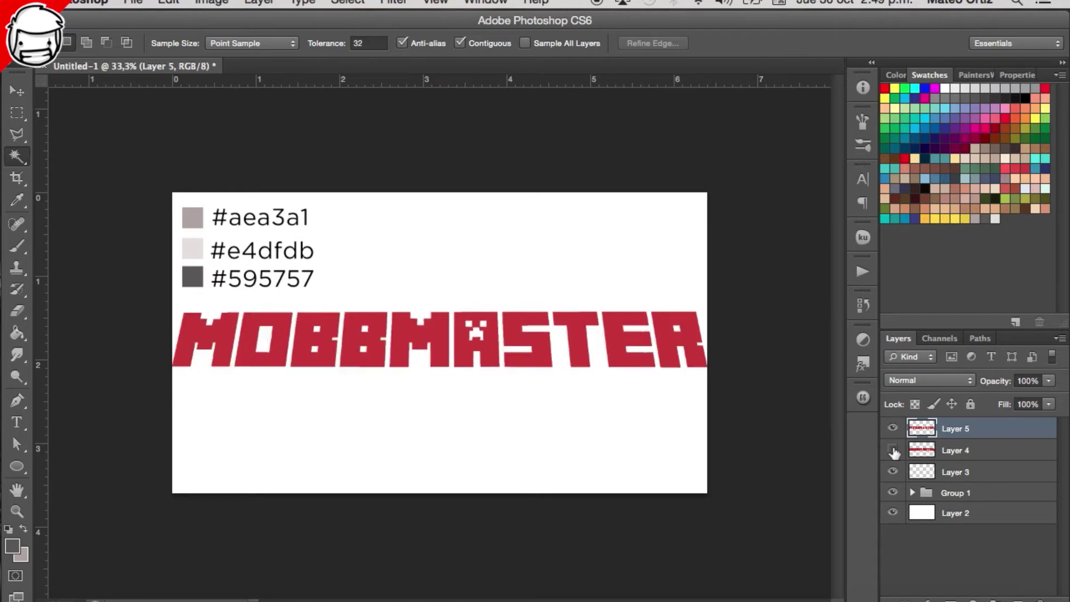
pyautogui.click(893, 451)
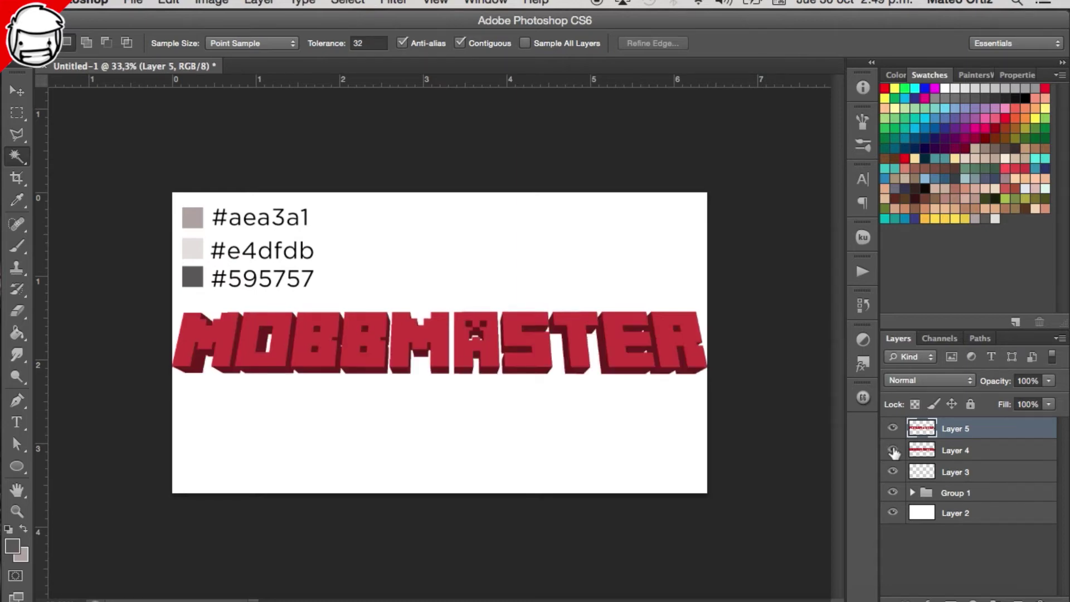
pyautogui.keyDown('super'); pyautogui.click(924, 429); pyautogui.keyUp('super')
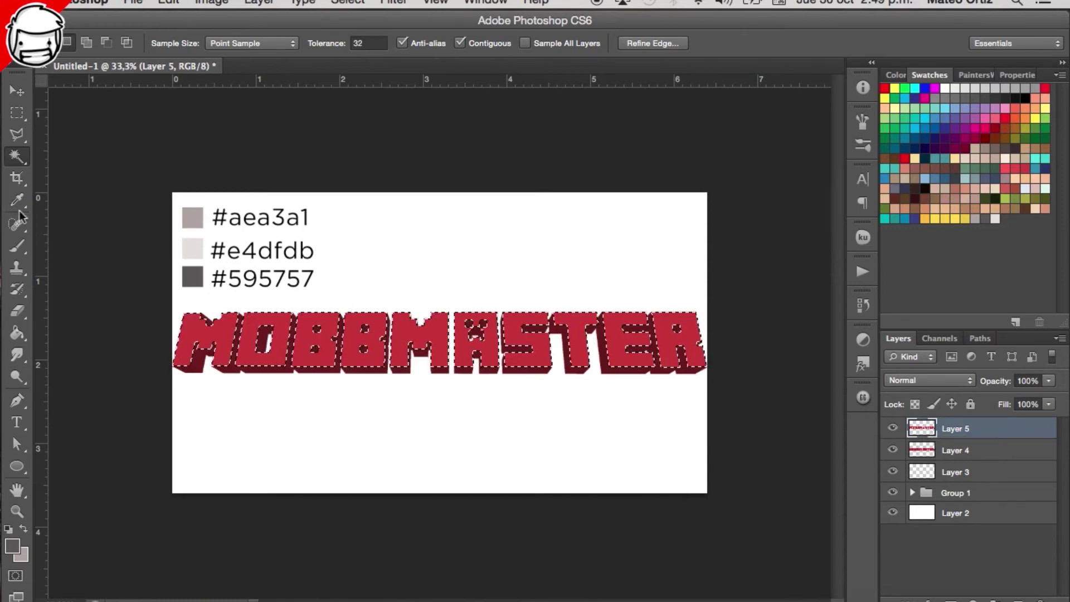
pyautogui.click(16, 332)
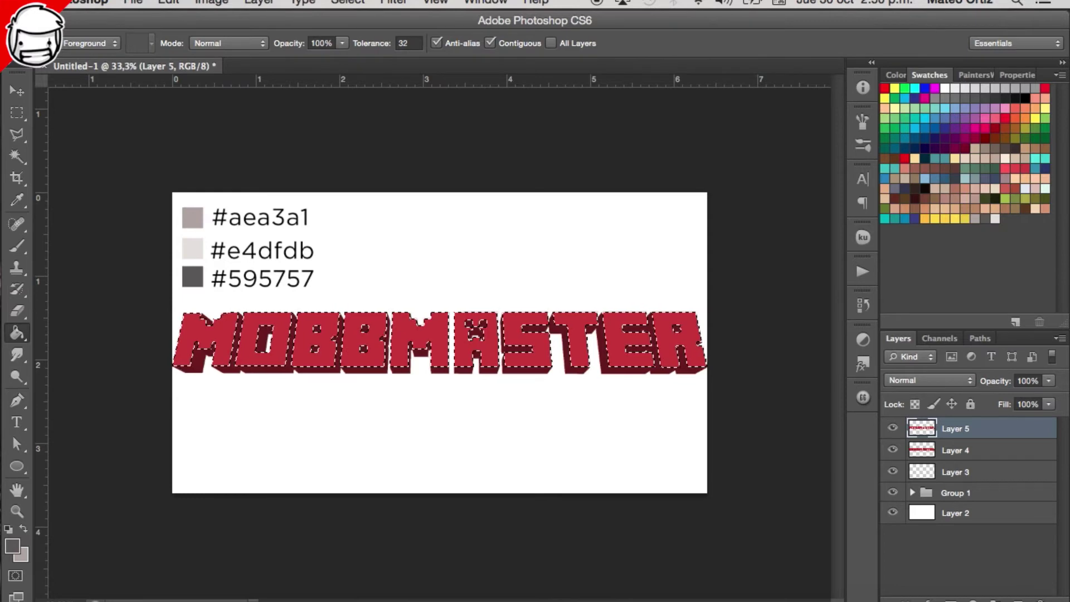
# - Paint-bucket all ten letter faces on Layer 5 with light grey #aea3a1
pyautogui.keyDown('alt'); pyautogui.click(199, 221); pyautogui.keyUp('alt')
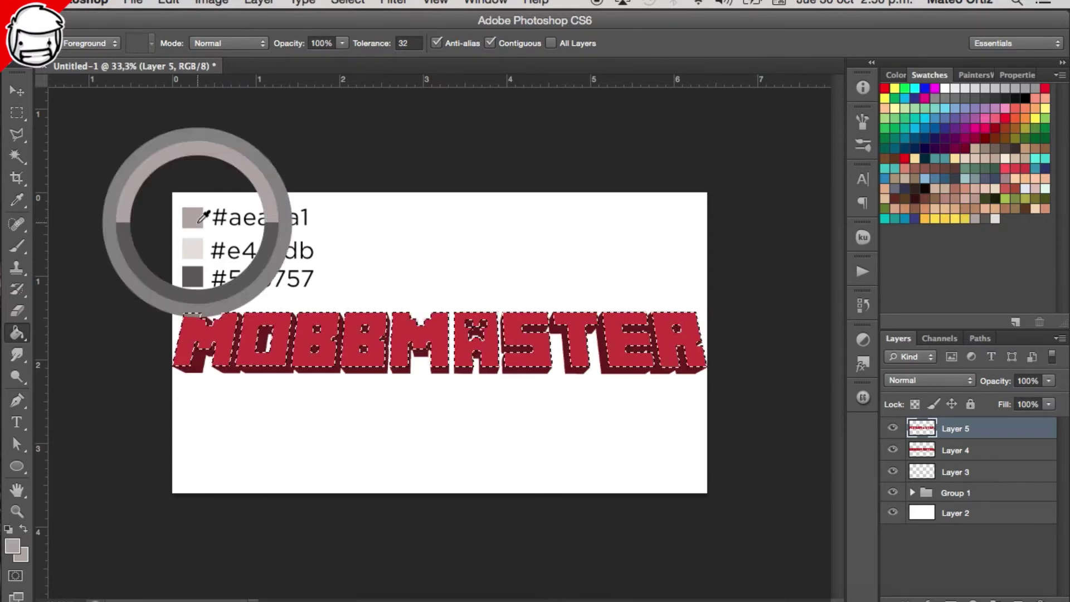
pyautogui.click(205, 340)
pyautogui.click(248, 331)
pyautogui.click(333, 334)
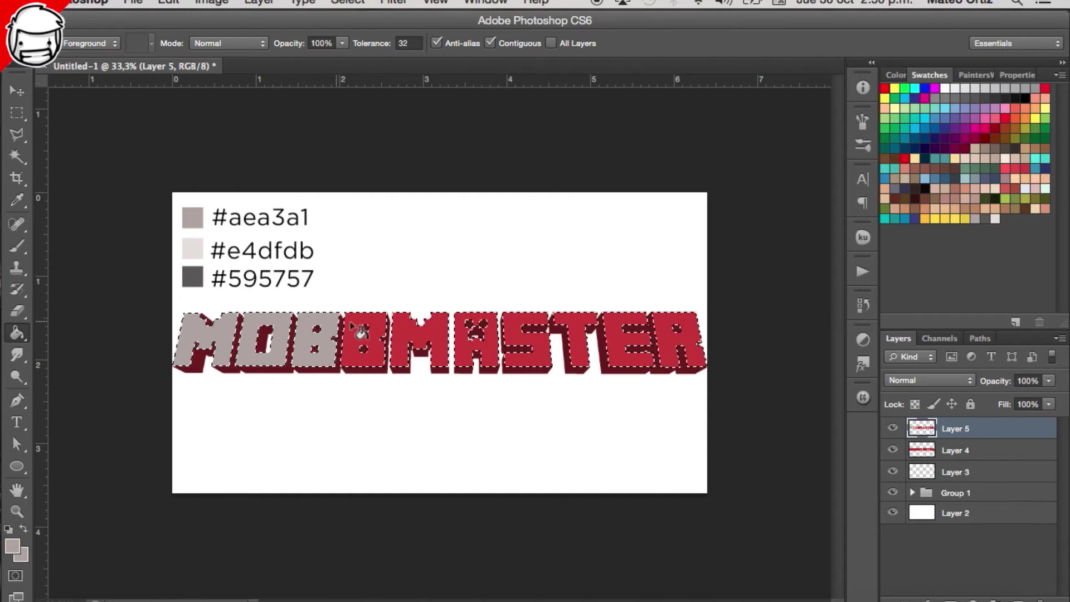
pyautogui.click(383, 337)
pyautogui.click(424, 342)
pyautogui.click(475, 348)
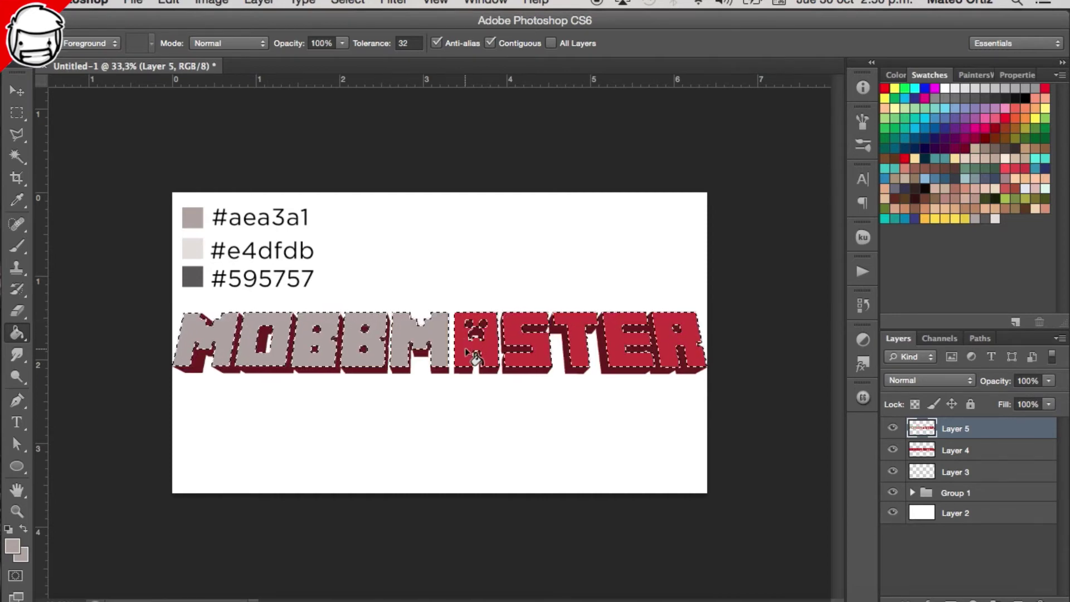
pyautogui.click(526, 348)
pyautogui.click(577, 340)
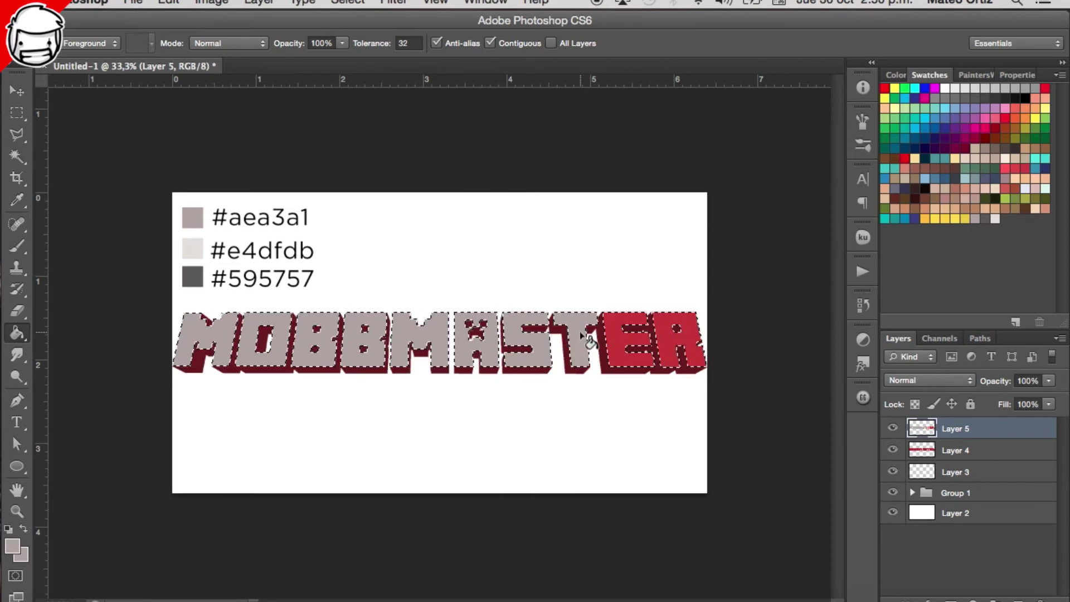
pyautogui.click(619, 343)
pyautogui.click(677, 342)
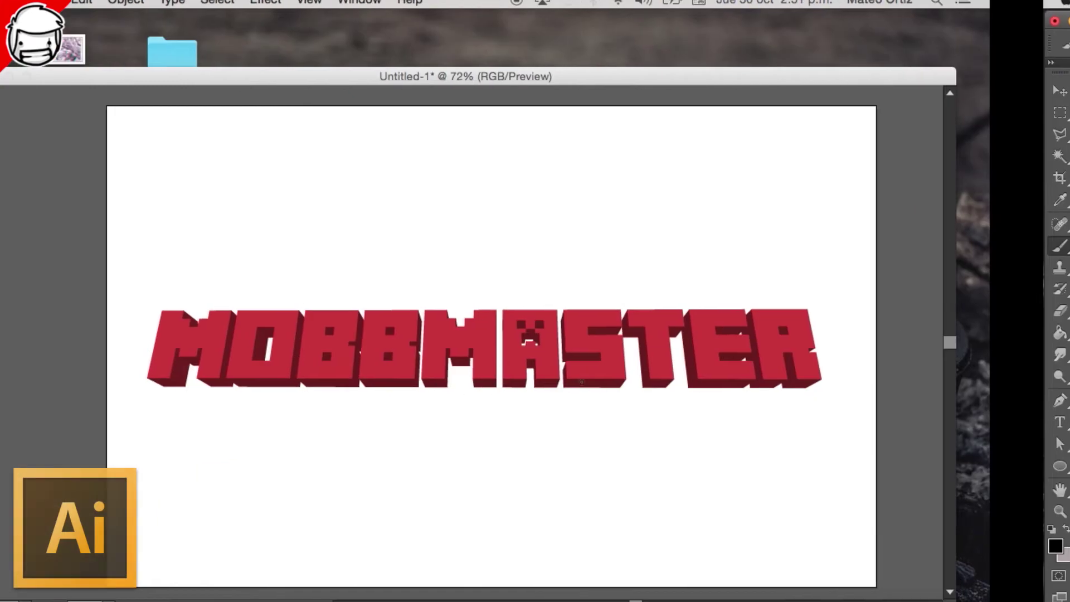
# - Give the selected MOBBMASTER lettering a 12 pt black stroke and copy it
pyautogui.press('Escape')
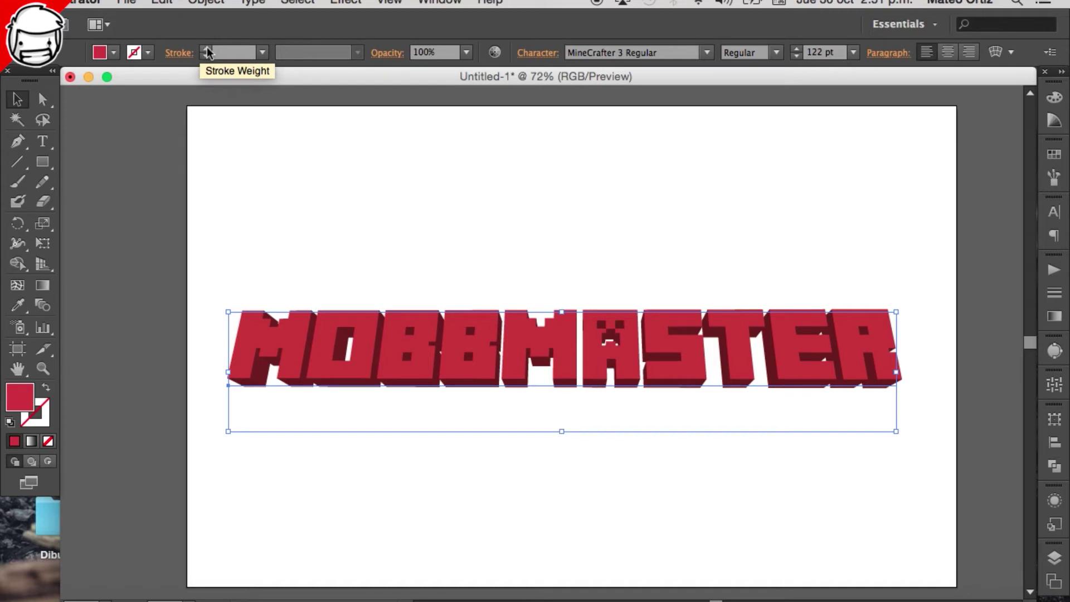
pyautogui.click(208, 49)
pyautogui.click(207, 49)
pyautogui.click(207, 49)
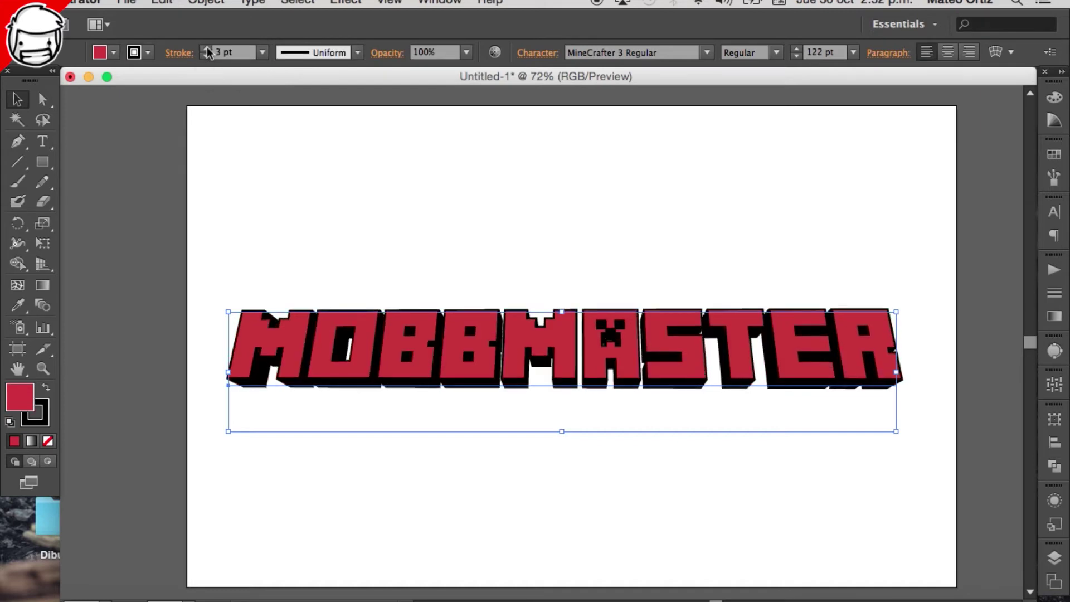
pyautogui.click(207, 49)
pyautogui.click(206, 49)
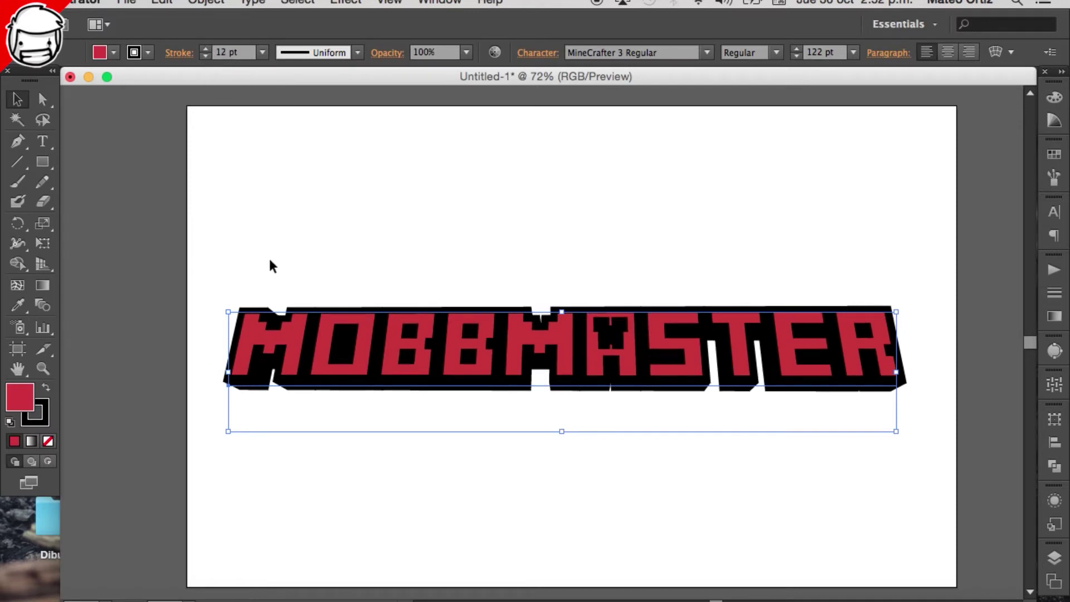
pyautogui.press('ctrl')
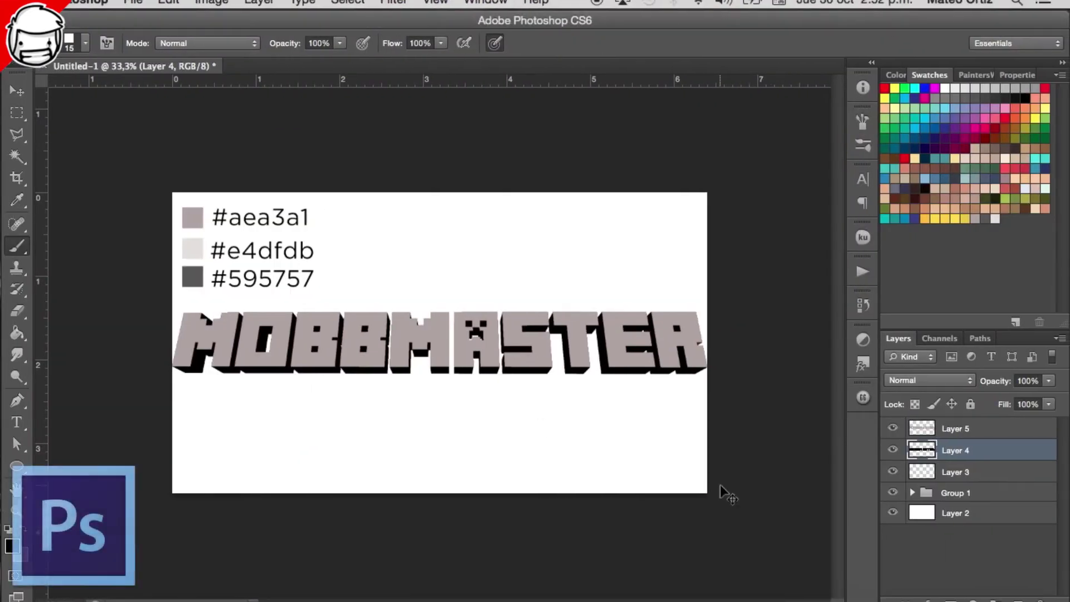
# - Paste the outlined lettering as pixels, nudge it into alignment and scale it slightly
pyautogui.hotkey('ctrl', 'v')
pyautogui.click(580, 255)
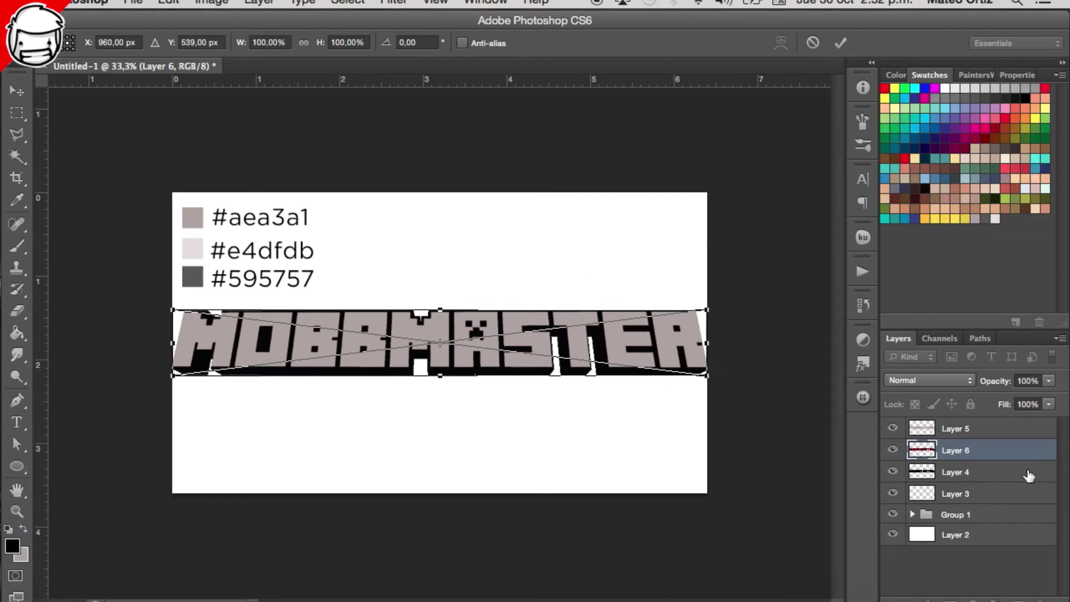
pyautogui.hotkey('shift', 'Right')
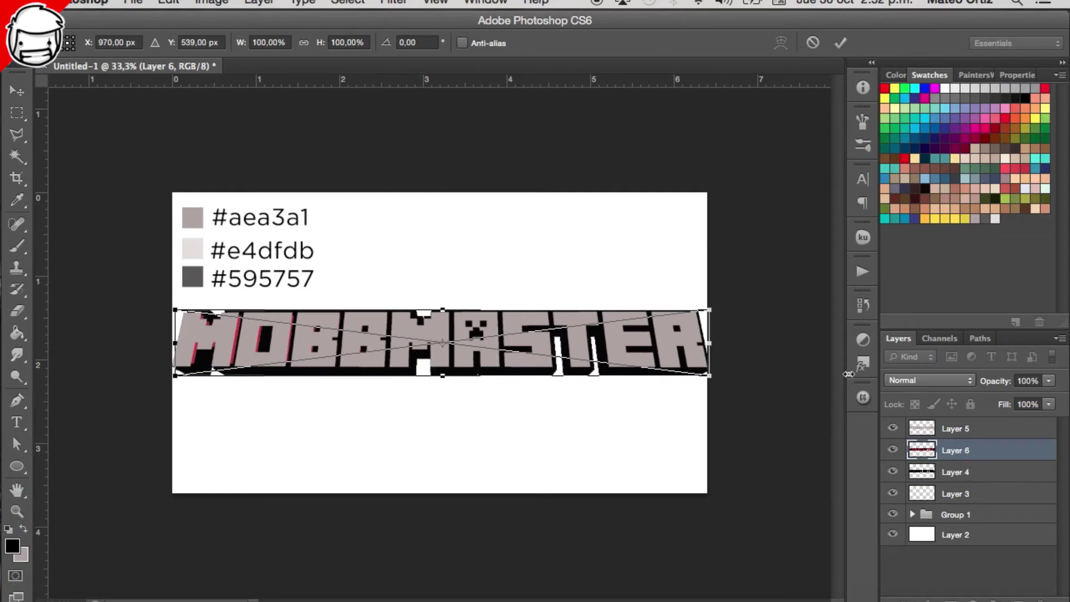
pyautogui.hotkey('shift', 'Left')
pyautogui.press('Left')
pyautogui.press('Left')
pyautogui.press('Left')
pyautogui.press('Left')
pyautogui.press('Left')
pyautogui.press('Left')
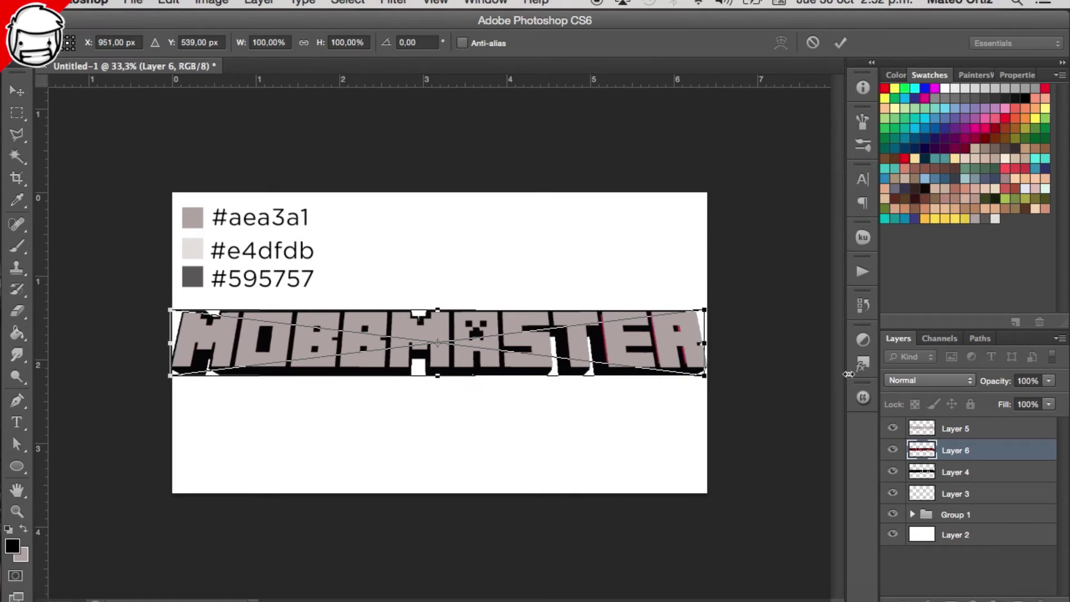
pyautogui.press('Up')
pyautogui.press('Up')
pyautogui.press('Up')
pyautogui.press('Left')
pyautogui.press('Left')
pyautogui.press('Left')
pyautogui.press('Left')
pyautogui.press('Left')
pyautogui.press('Left')
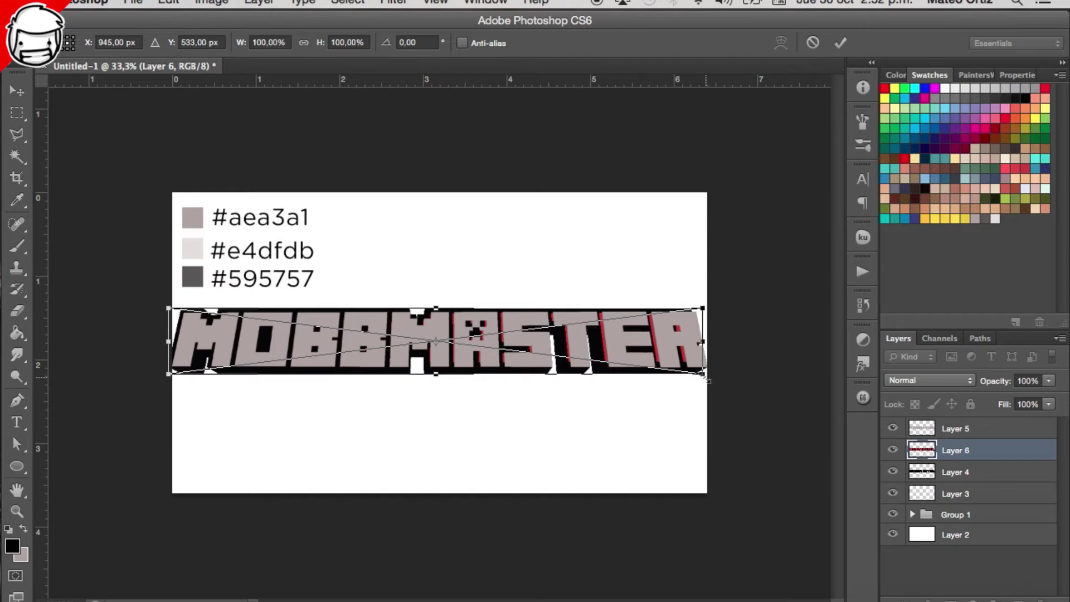
pyautogui.moveTo(710, 379); pyautogui.dragTo(716, 381)
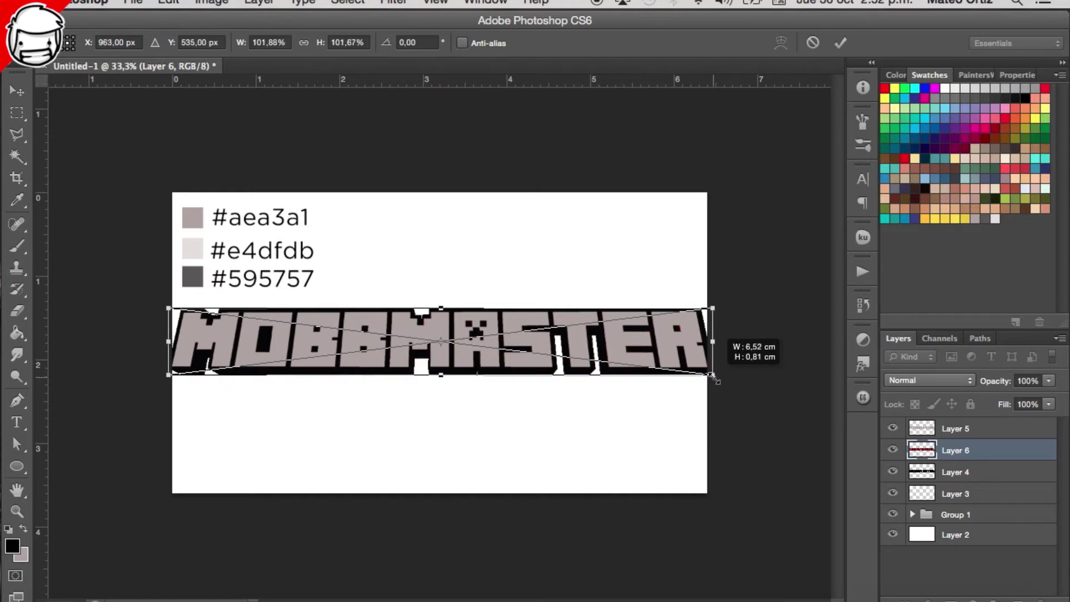
pyautogui.press('Return')
# - Delete the old Layer 4
pyautogui.press('b')
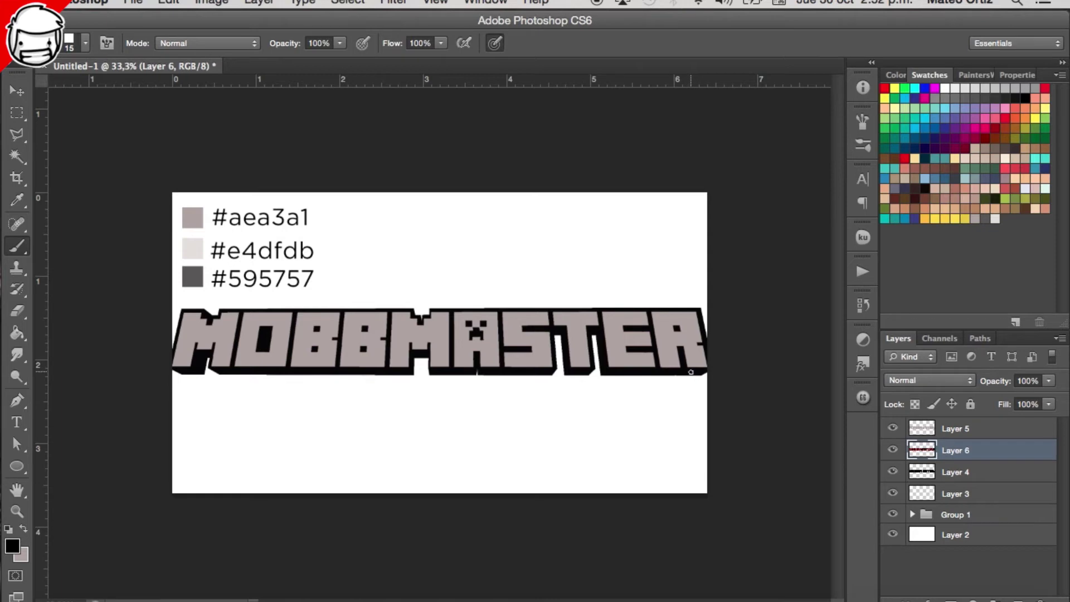
pyautogui.click(994, 476)
pyautogui.press('Delete')
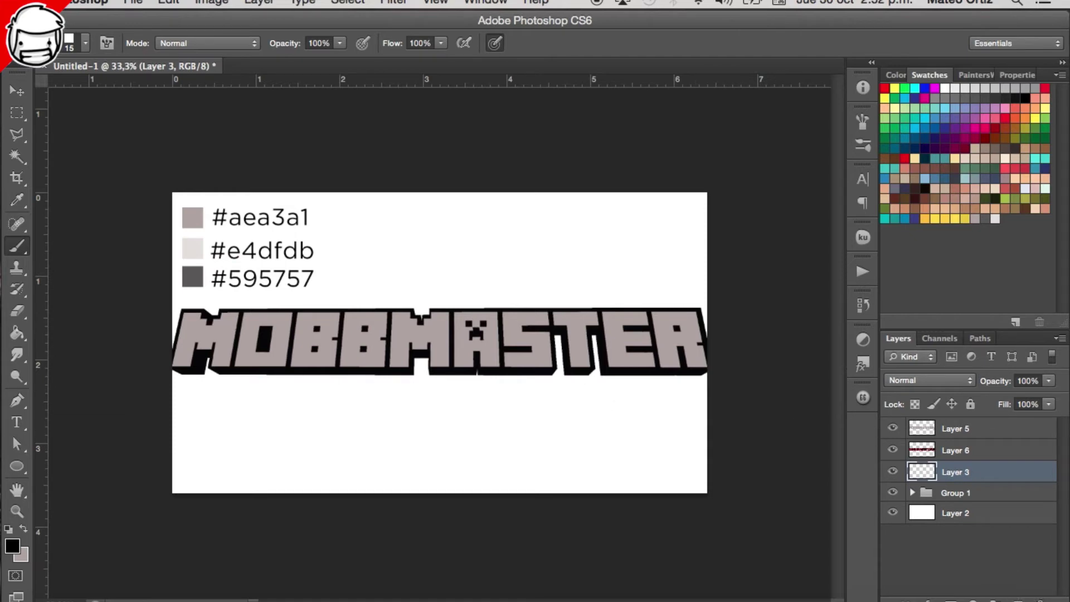
# - Add a new top layer and paint a #e4dfdb stripe along the logo's bottom
pyautogui.click(1018, 598)
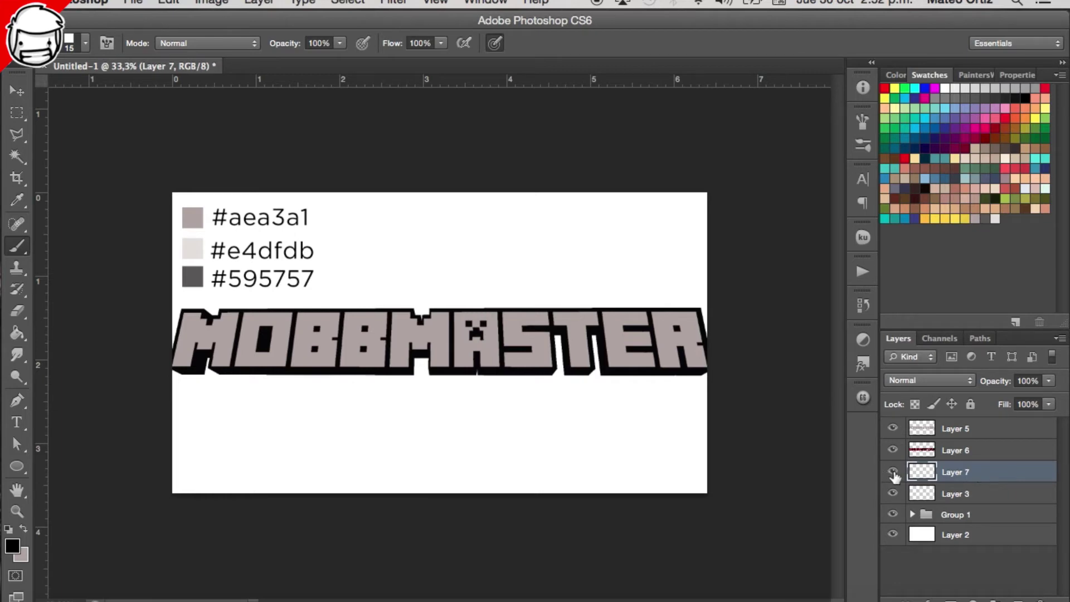
pyautogui.moveTo(963, 473)
pyautogui.mouseDown()
pyautogui.moveTo(963, 415)
pyautogui.moveTo(951, 412)
pyautogui.mouseUp()
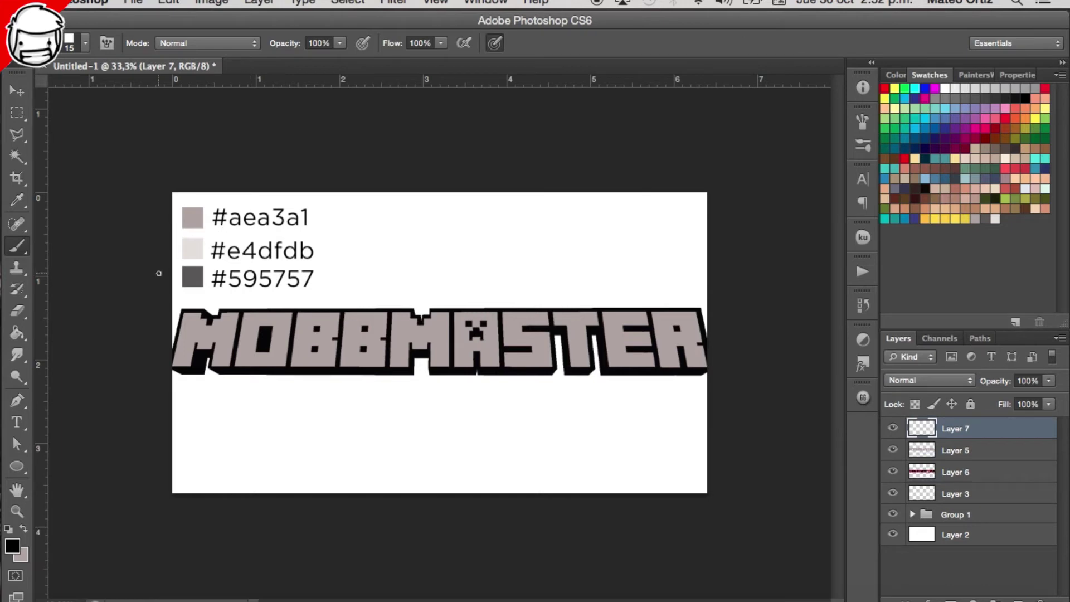
pyautogui.keyDown('alt'); pyautogui.click(193, 247); pyautogui.keyUp('alt')
pyautogui.moveTo(175, 365); pyautogui.dragTo(709, 361)
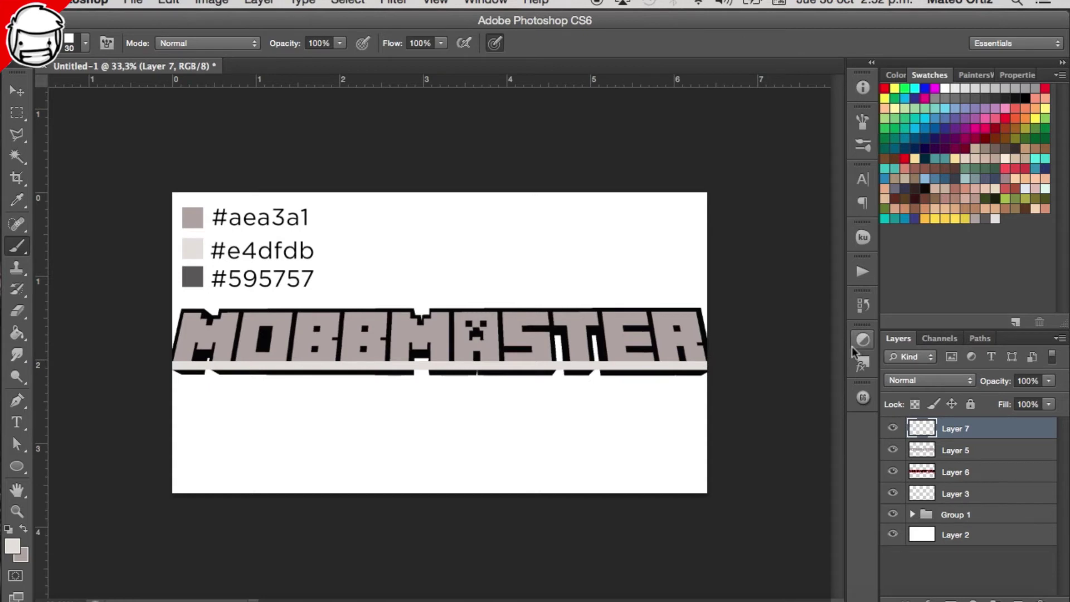
# - Clip the stripe layer to the grey letters and repaint the bottom-edge highlight
pyautogui.keyDown('alt'); pyautogui.click(972, 437); pyautogui.keyUp('alt')
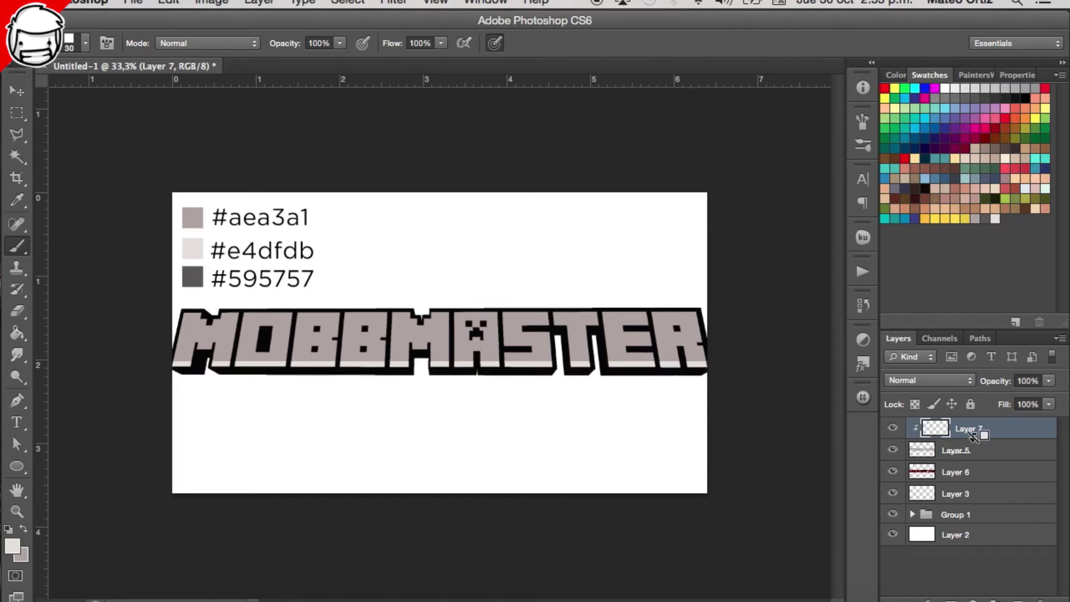
pyautogui.keyDown('alt'); pyautogui.click(973, 437); pyautogui.keyUp('alt')
pyautogui.keyDown('alt'); pyautogui.click(985, 440); pyautogui.keyUp('alt')
pyautogui.keyDown('alt'); pyautogui.click(985, 440); pyautogui.keyUp('alt')
pyautogui.keyDown('alt'); pyautogui.click(984, 440); pyautogui.keyUp('alt')
pyautogui.keyDown('alt'); pyautogui.click(1000, 441); pyautogui.keyUp('alt')
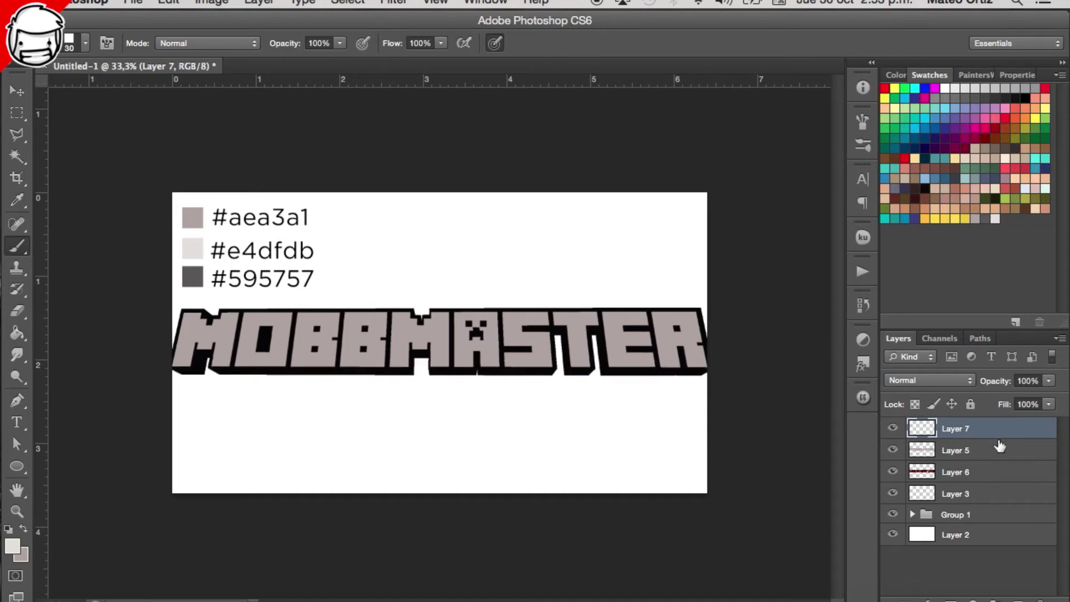
pyautogui.keyDown('alt'); pyautogui.click(992, 440); pyautogui.keyUp('alt')
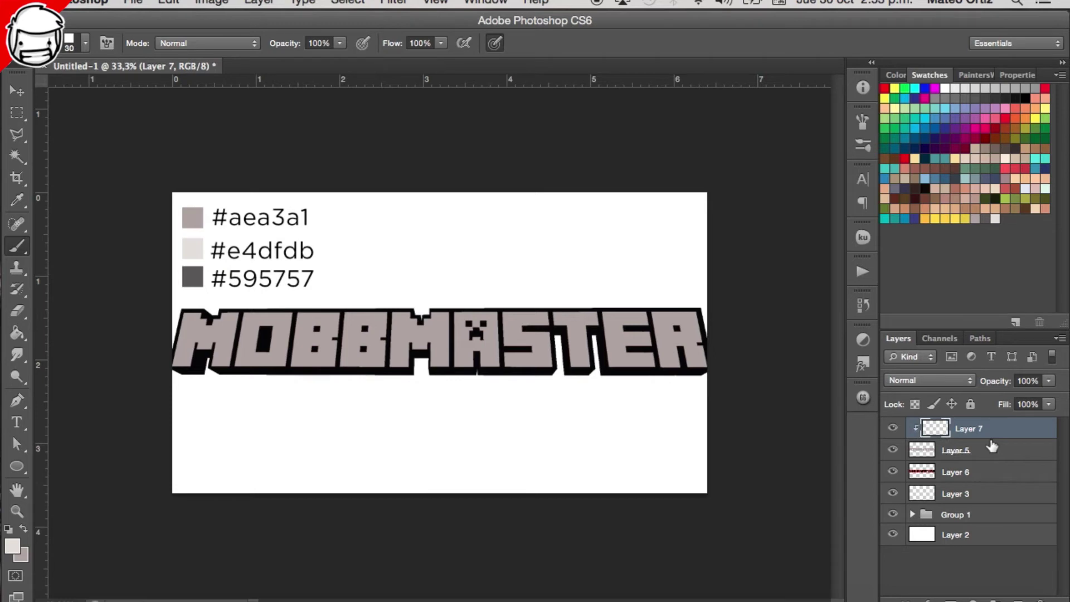
pyautogui.moveTo(174, 368); pyautogui.dragTo(702, 370)
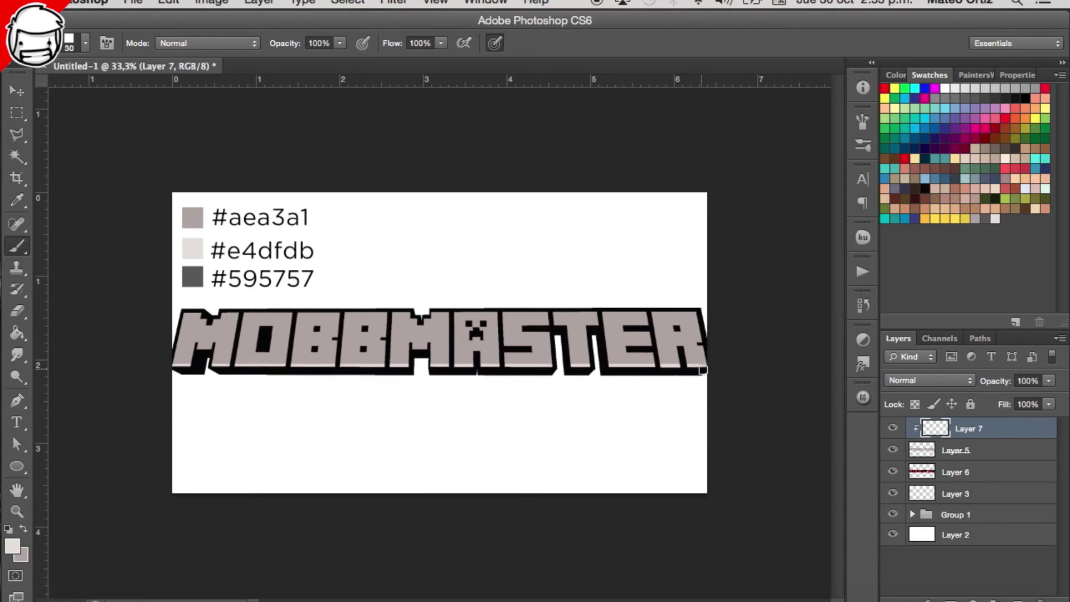
pyautogui.scroll(2, 484, 308)
# - With a size 9 brush, highlight the M's notch bar, the creeper's mouth and eyes, and the A's stem
pyautogui.scroll(3, 485, 308)
pyautogui.press('[')
pyautogui.press('[')
pyautogui.press('[')
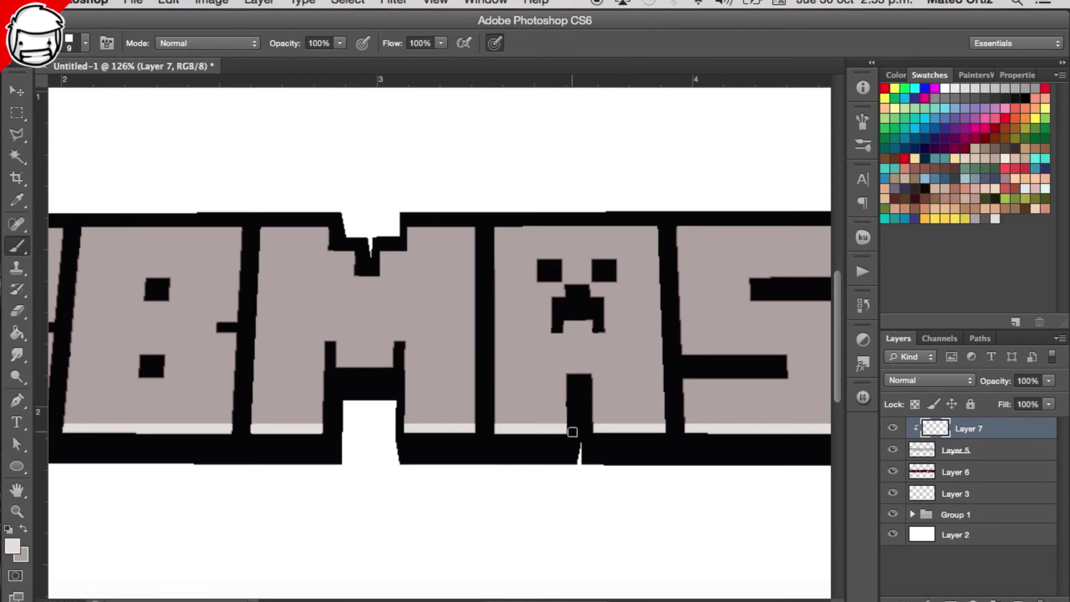
pyautogui.moveTo(333, 366); pyautogui.dragTo(393, 365)
pyautogui.moveTo(565, 282); pyautogui.dragTo(589, 282)
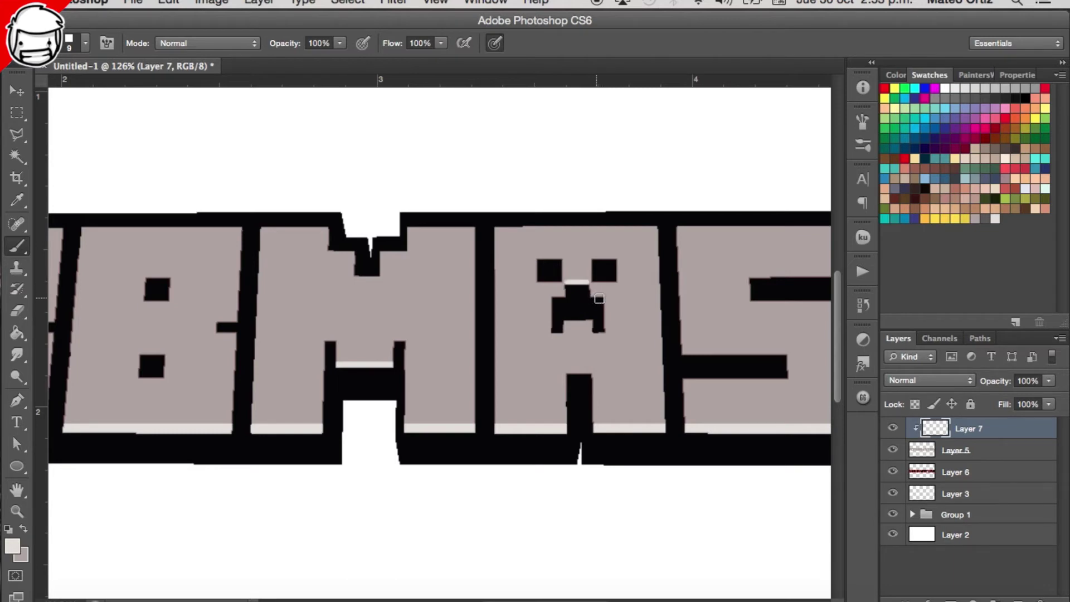
pyautogui.moveTo(591, 296); pyautogui.dragTo(602, 296)
pyautogui.moveTo(592, 257); pyautogui.dragTo(619, 257)
pyautogui.press('e')
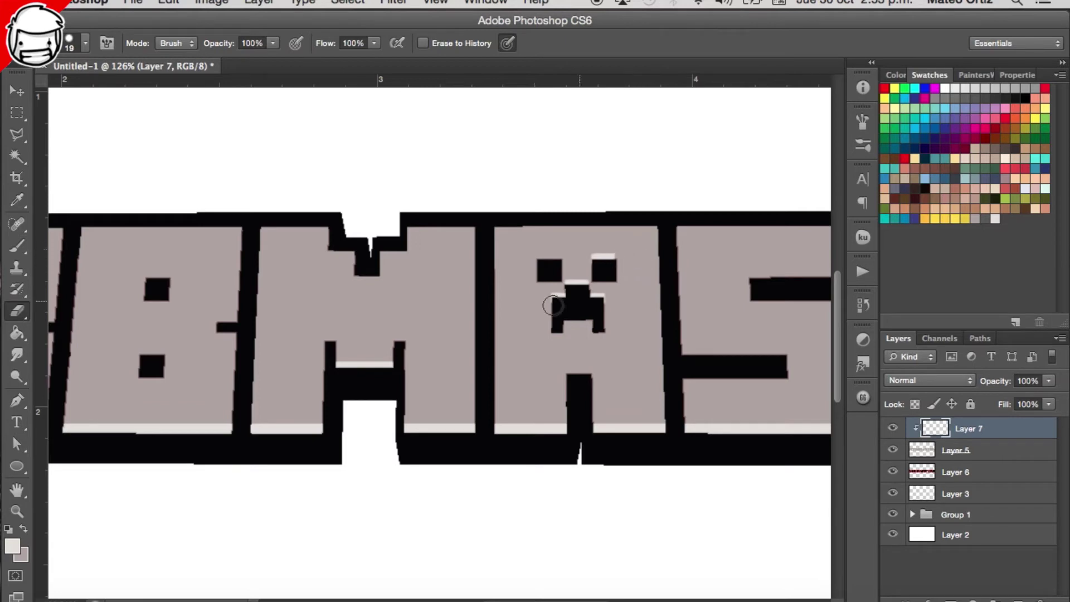
pyautogui.press('b')
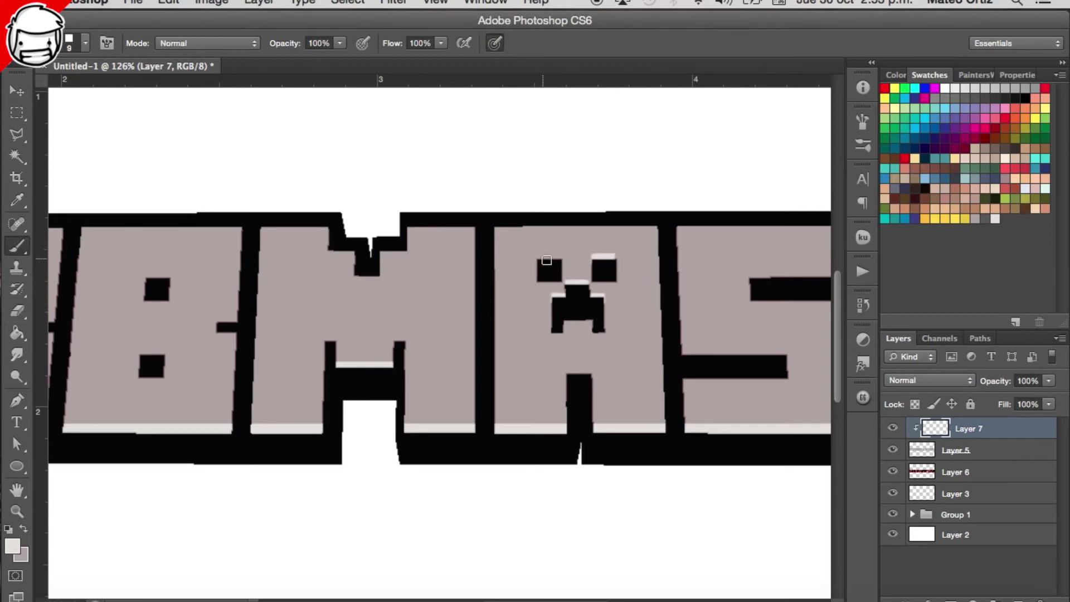
pyautogui.moveTo(546, 260); pyautogui.dragTo(556, 260)
pyautogui.moveTo(576, 372); pyautogui.dragTo(585, 374)
# - Paint highlights in the B and O holes, the M's notch, under the T's arms and the E's upper bar
pyautogui.hscroll(-2, 329, 385)
pyautogui.hscroll(-2, 291, 351)
pyautogui.moveTo(386, 352)
pyautogui.mouseDown()
pyautogui.moveTo(409, 352)
pyautogui.moveTo(380, 353)
pyautogui.mouseUp()
pyautogui.hscroll(-2, 401, 354)
pyautogui.moveTo(363, 275)
pyautogui.mouseDown()
pyautogui.moveTo(389, 275)
pyautogui.moveTo(405, 255)
pyautogui.mouseUp()
pyautogui.hscroll(-3, 438, 322)
pyautogui.moveTo(118, 343); pyautogui.dragTo(166, 346)
pyautogui.hscroll(6, 165, 346)
pyautogui.hscroll(2, 334, 354)
pyautogui.moveTo(334, 355); pyautogui.dragTo(437, 354)
pyautogui.moveTo(401, 278); pyautogui.dragTo(579, 282)
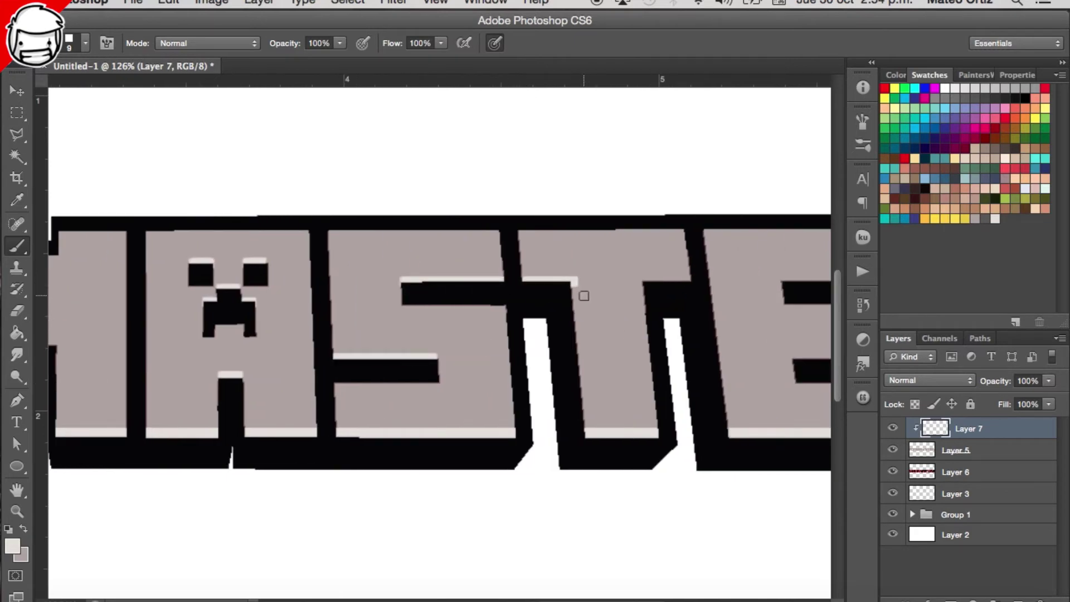
pyautogui.moveTo(646, 282); pyautogui.dragTo(688, 282)
pyautogui.hscroll(10, 616, 303)
pyautogui.scroll(-2, 616, 303)
pyautogui.moveTo(489, 312); pyautogui.dragTo(575, 312)
pyautogui.moveTo(478, 226); pyautogui.dragTo(571, 227)
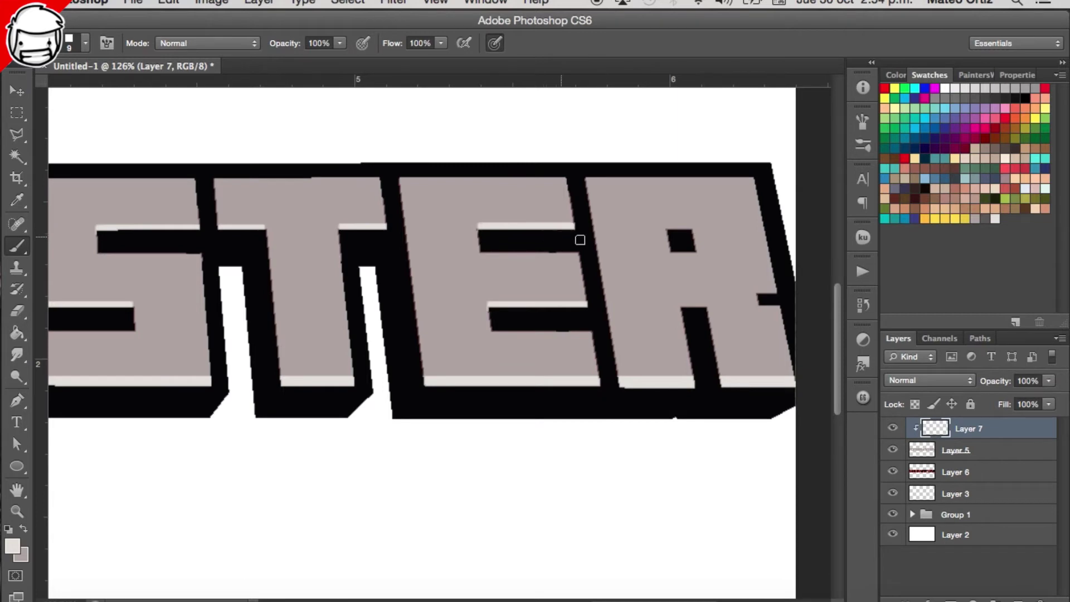
pyautogui.hscroll(5, 637, 253)
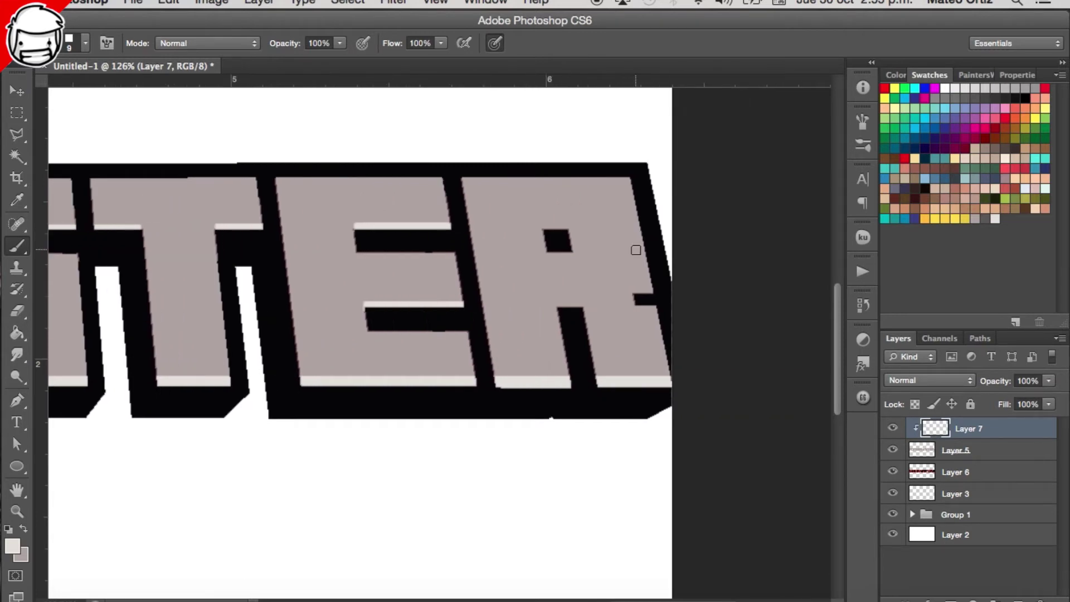
pyautogui.hscroll(-4, 358, 255)
pyautogui.hscroll(-11, 389, 251)
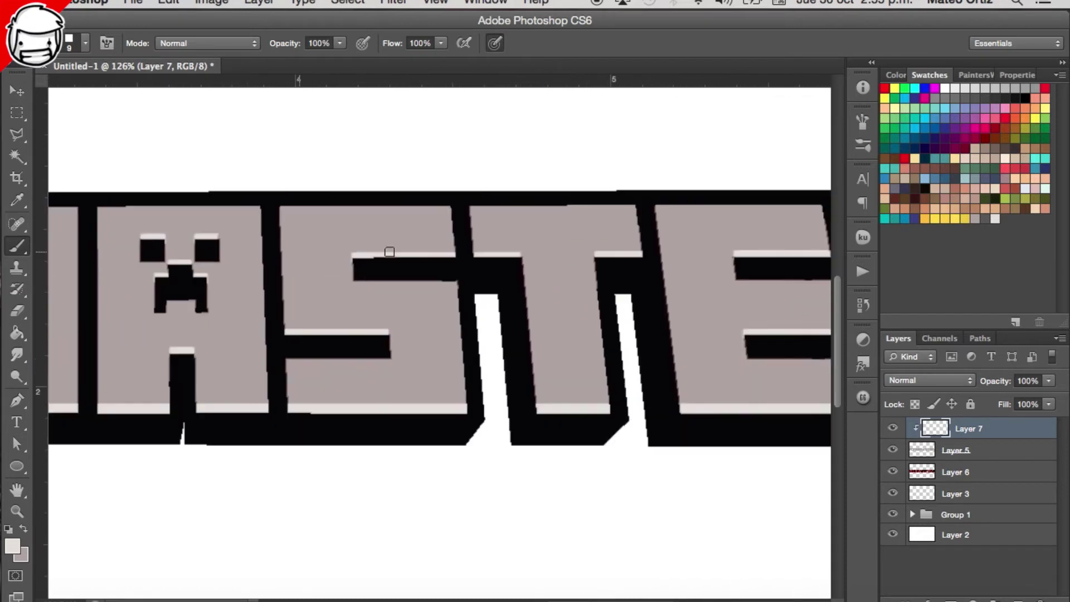
pyautogui.hscroll(5, 390, 251)
pyautogui.hscroll(3, 389, 251)
pyautogui.hscroll(2, 389, 252)
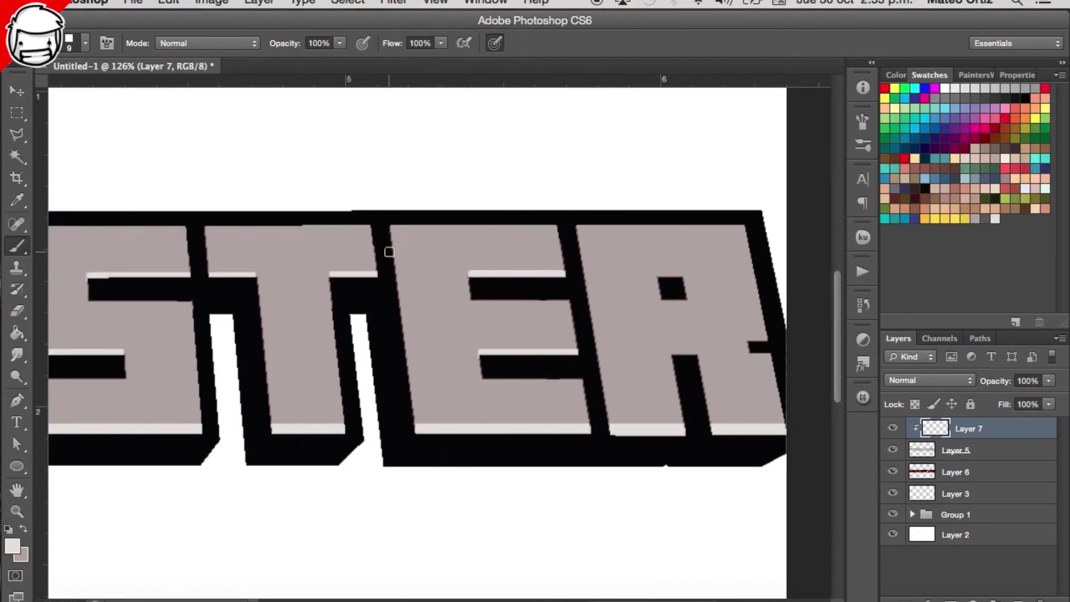
pyautogui.hscroll(3, 389, 251)
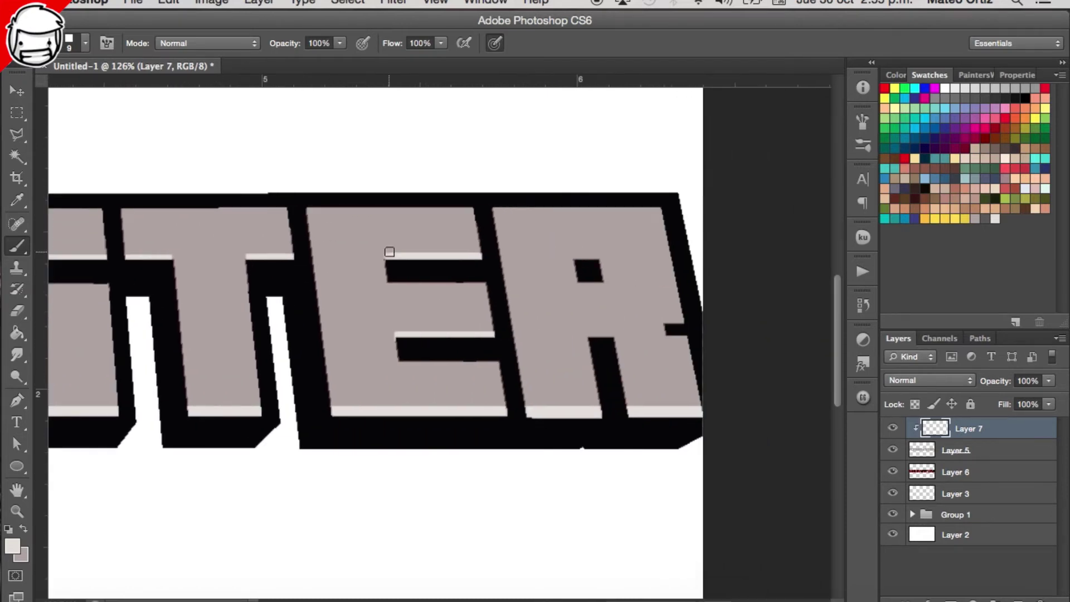
pyautogui.hscroll(2, 390, 252)
pyautogui.scroll(3, 390, 252)
pyautogui.scroll(-2, 389, 252)
pyautogui.hscroll(3, 389, 252)
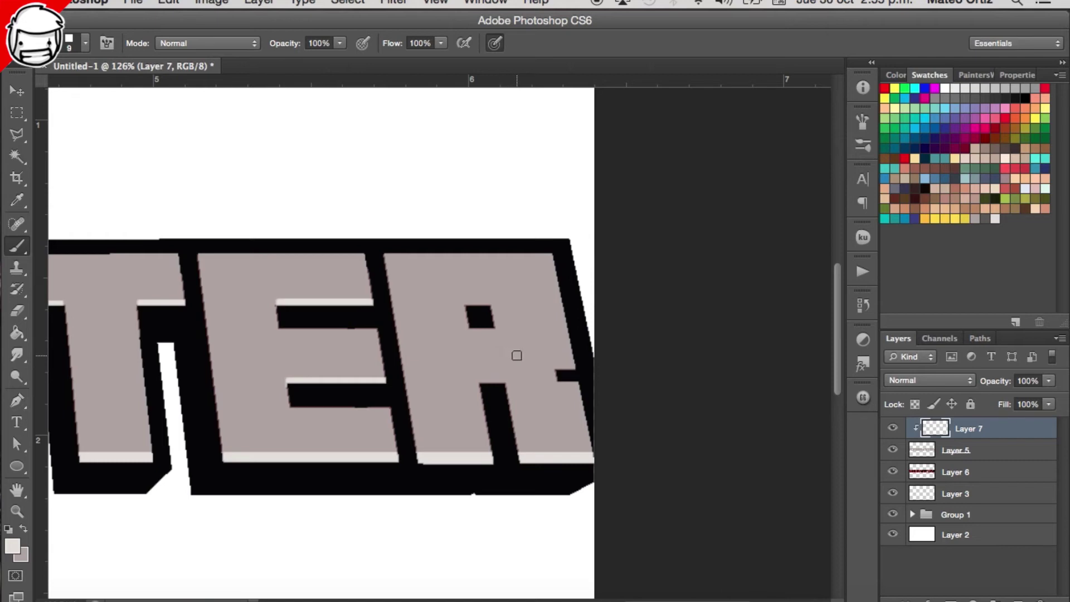
# - Highlight the top of the R's notch and fill a lassoed light strip atop its hole
pyautogui.keyDown('shift'); pyautogui.click(559, 367); pyautogui.keyUp('shift')
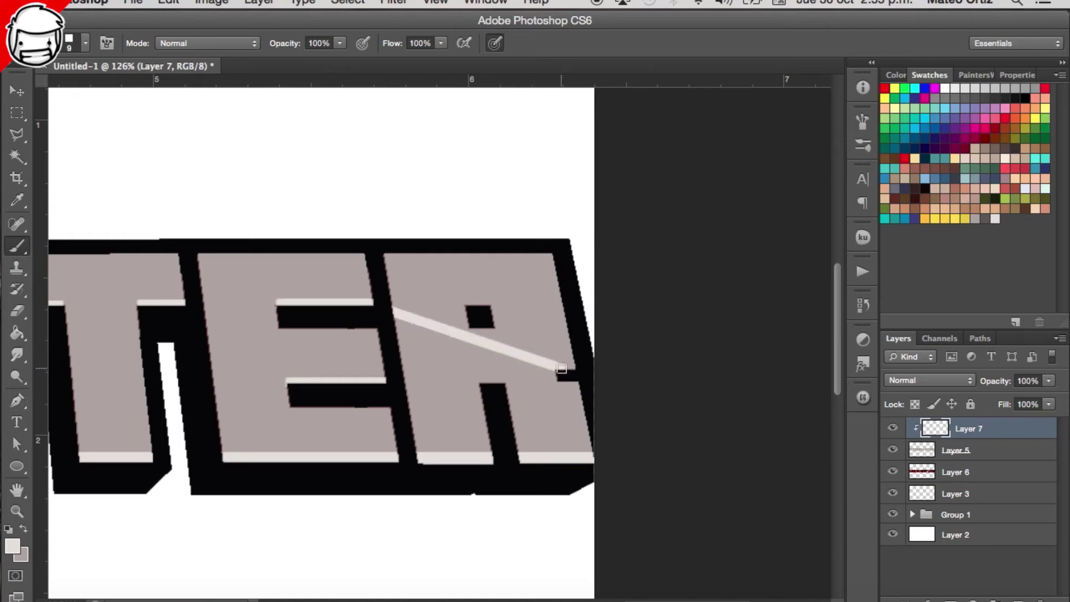
pyautogui.hotkey('ctrl', 'z')
pyautogui.moveTo(559, 368); pyautogui.dragTo(594, 358)
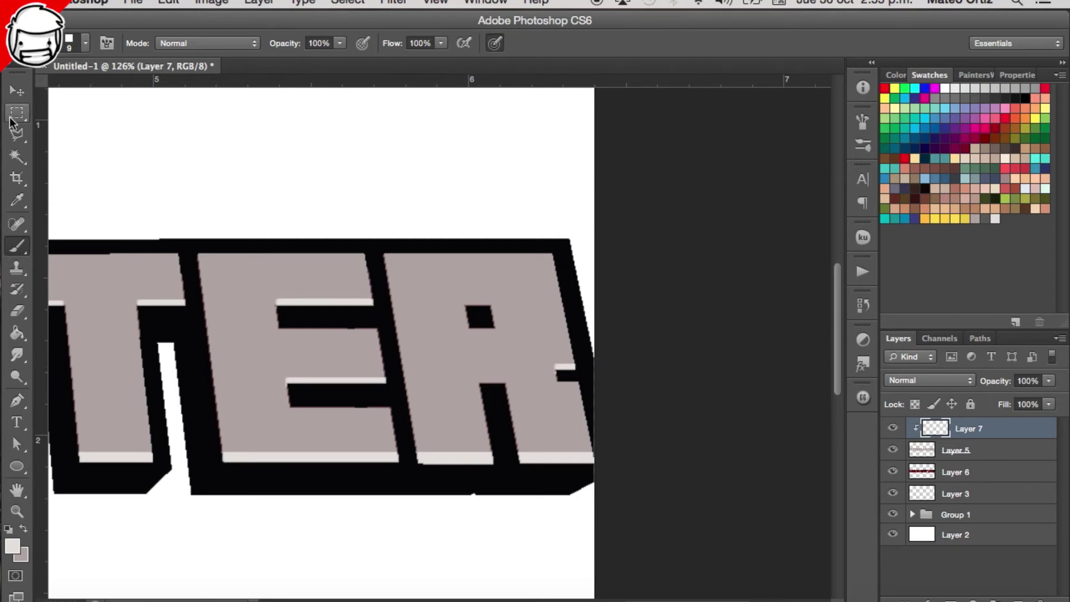
pyautogui.click(16, 133)
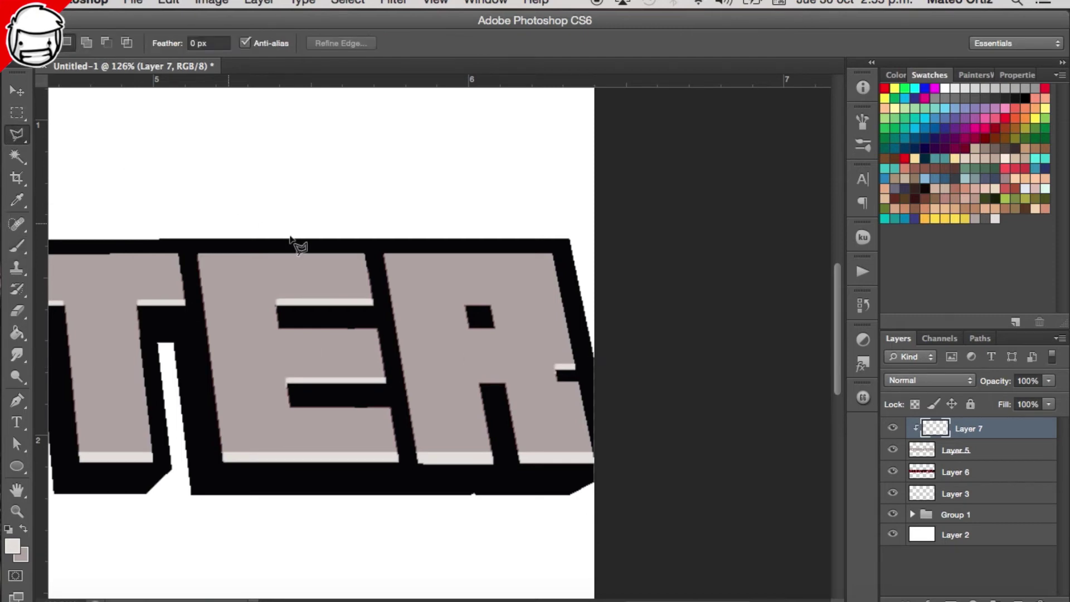
pyautogui.click(465, 300)
pyautogui.click(491, 301)
pyautogui.click(491, 306)
pyautogui.click(465, 307)
pyautogui.click(17, 333)
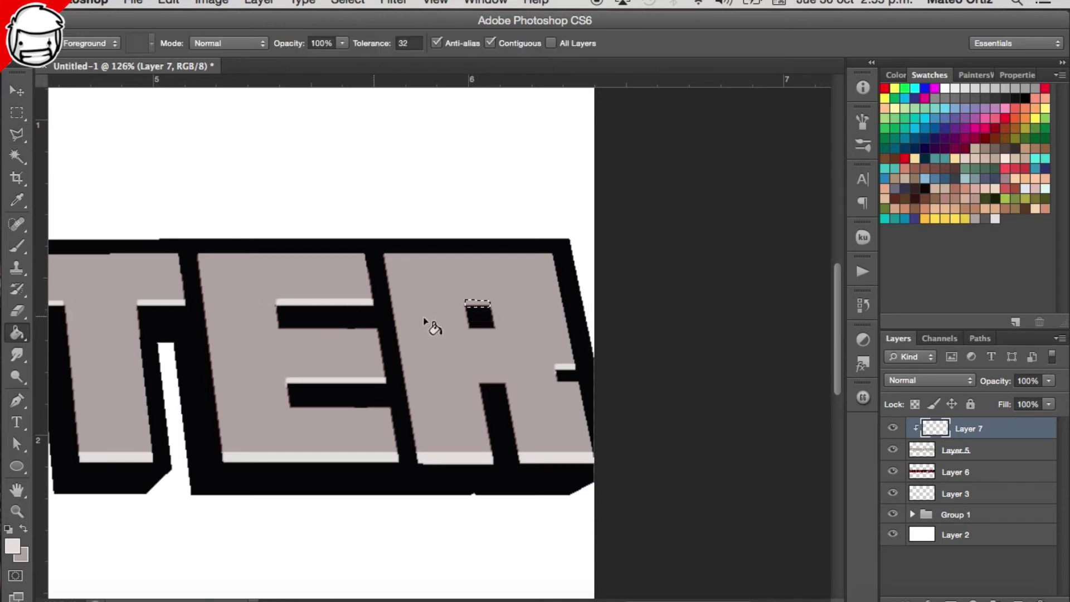
pyautogui.click(472, 305)
pyautogui.hotkey('ctrl', 'd')
# - Highlight the top of the R's leg, then try and undo a highlight across the M
pyautogui.press('b')
pyautogui.moveTo(482, 383); pyautogui.dragTo(512, 380)
pyautogui.press('super+minus')
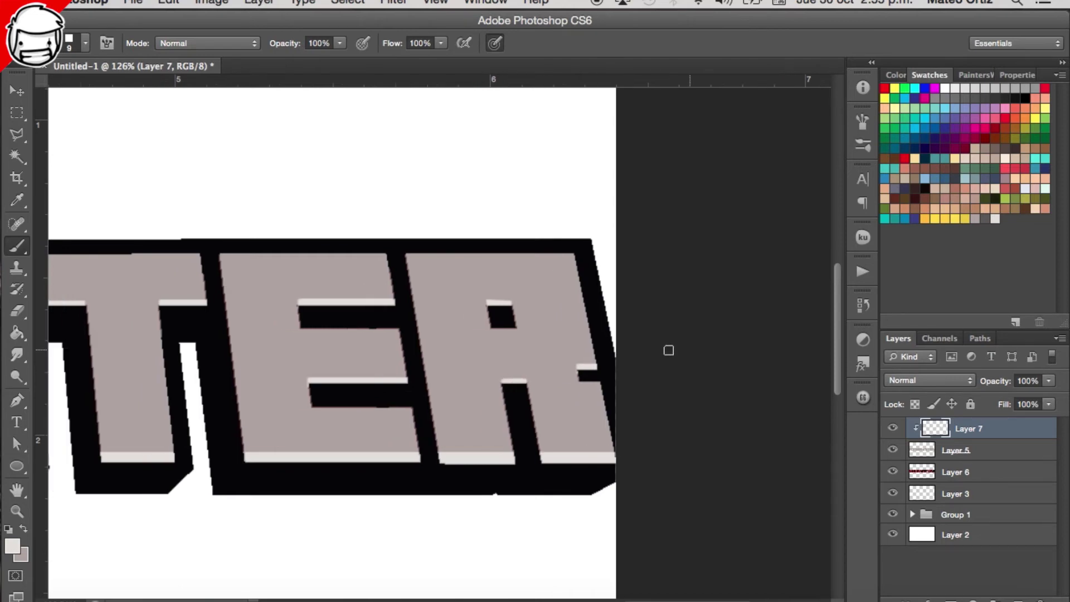
pyautogui.press('super+minus')
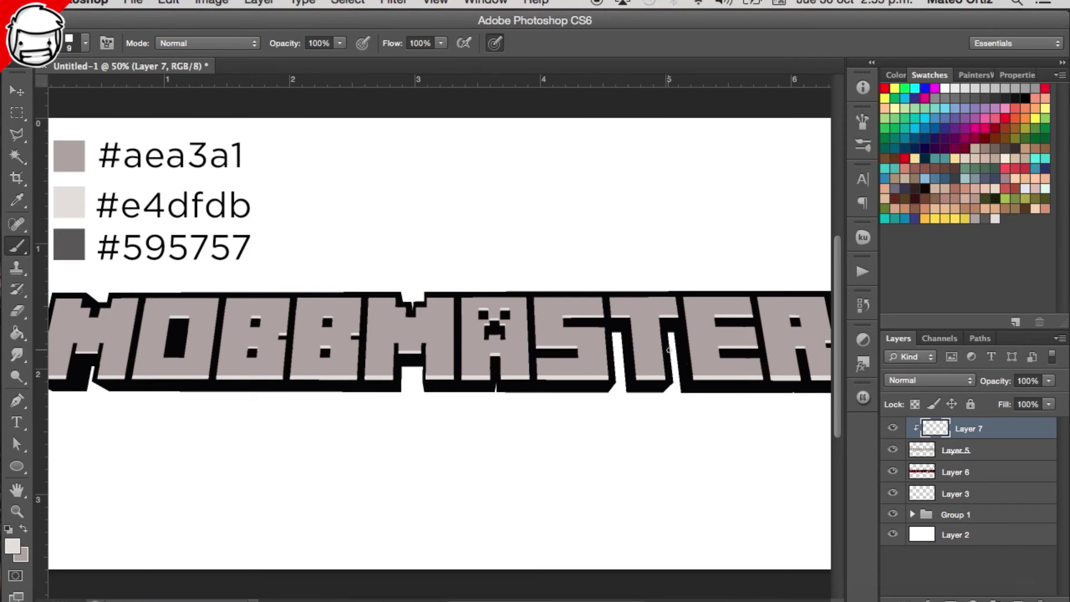
pyautogui.press('super+plus')
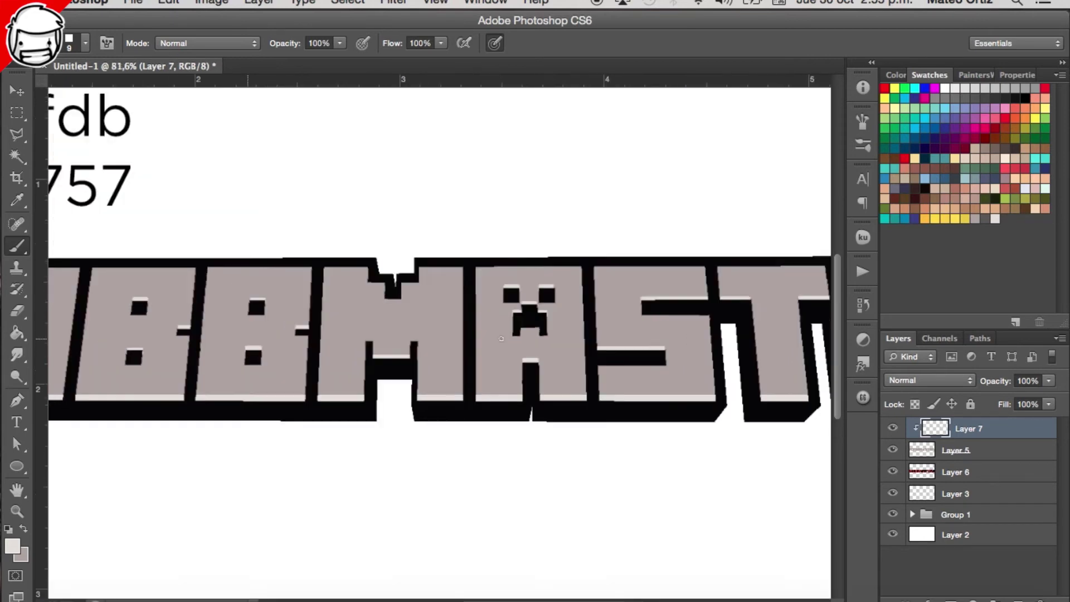
pyautogui.press('super+plus')
pyautogui.moveTo(280, 285); pyautogui.dragTo(479, 291)
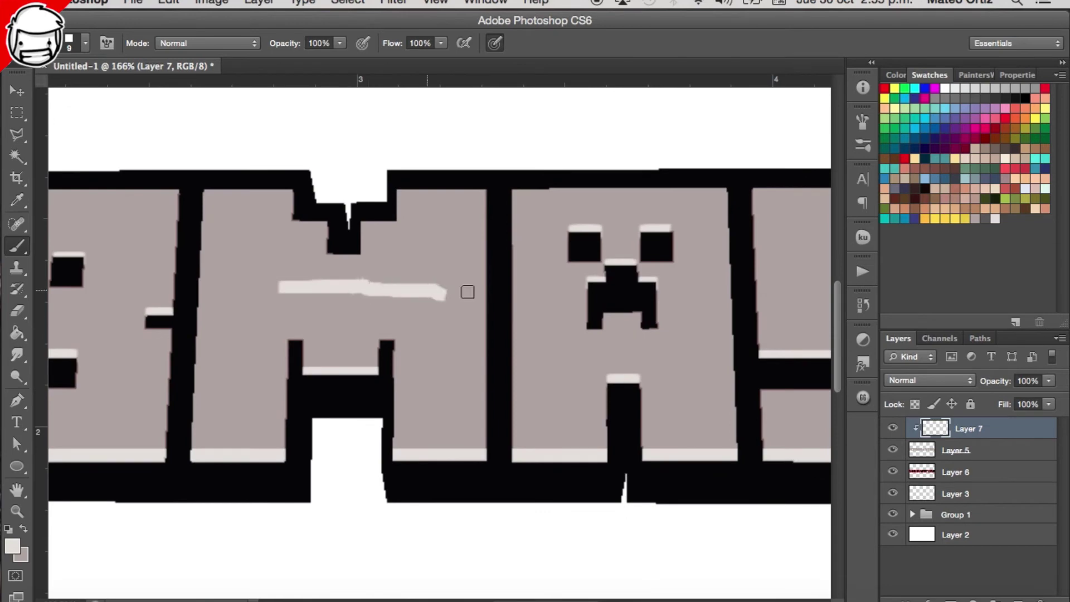
pyautogui.press('super+z')
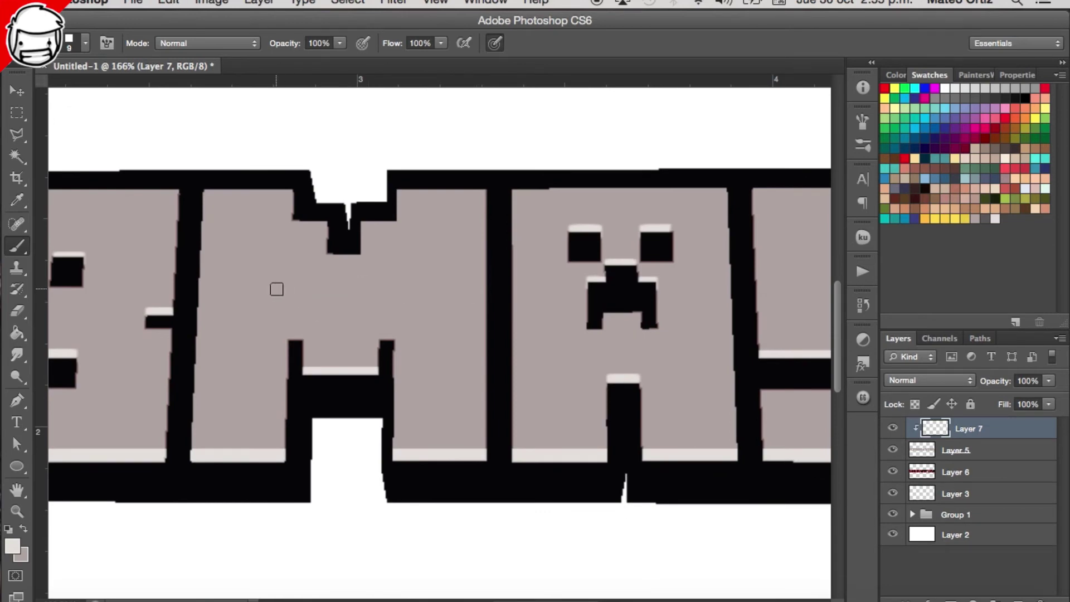
pyautogui.moveTo(277, 289); pyautogui.dragTo(449, 289)
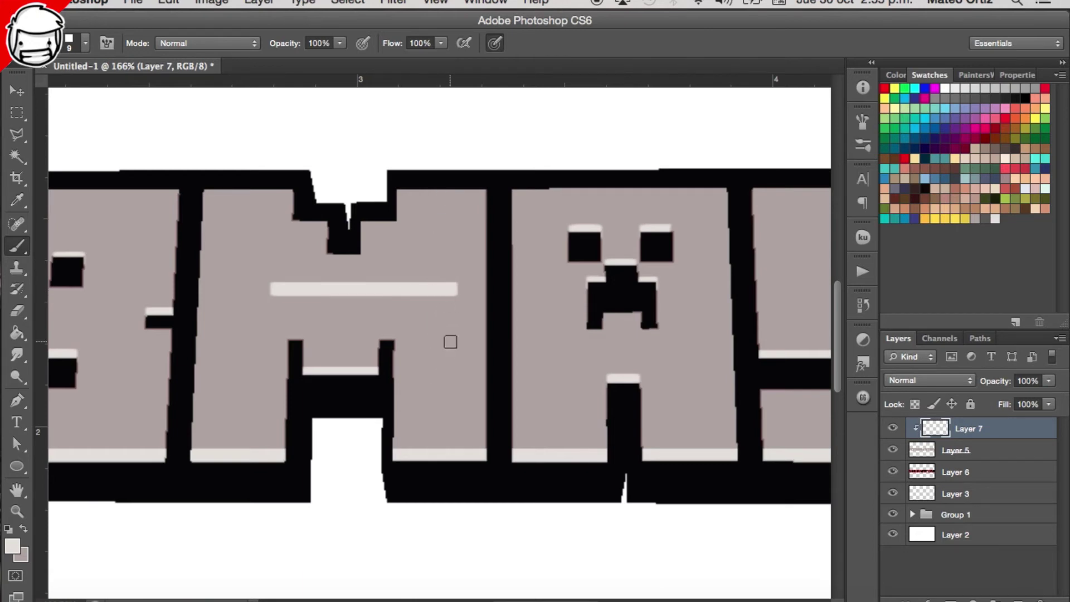
pyautogui.hotkey('ctrl', 'z')
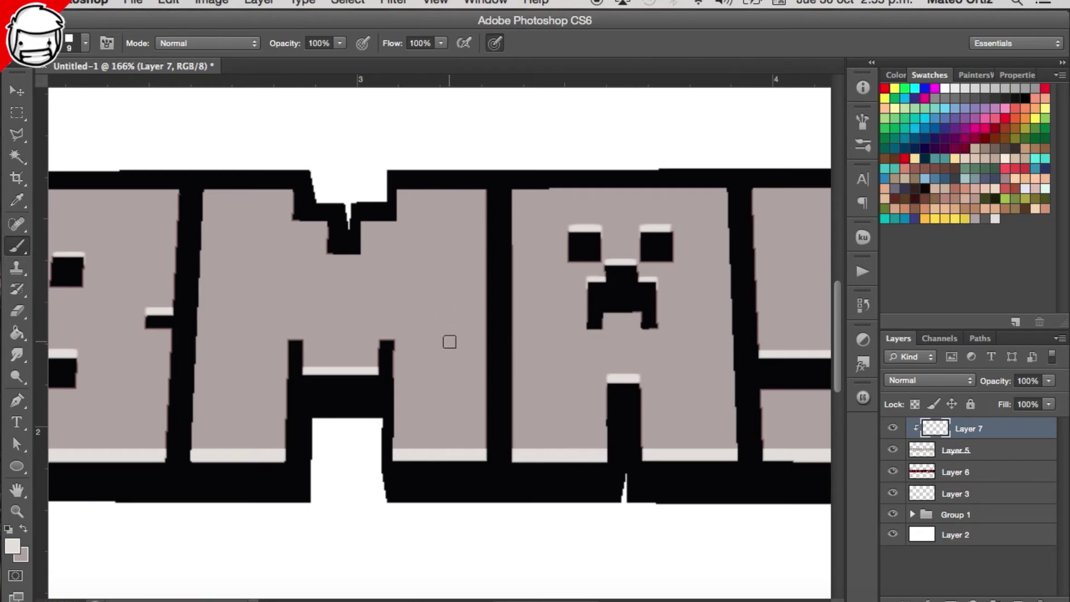
pyautogui.hotkey('ctrl', '-')
pyautogui.hotkey('ctrl', '-')
pyautogui.hotkey('ctrl', '-')
pyautogui.hotkey('ctrl', '-')
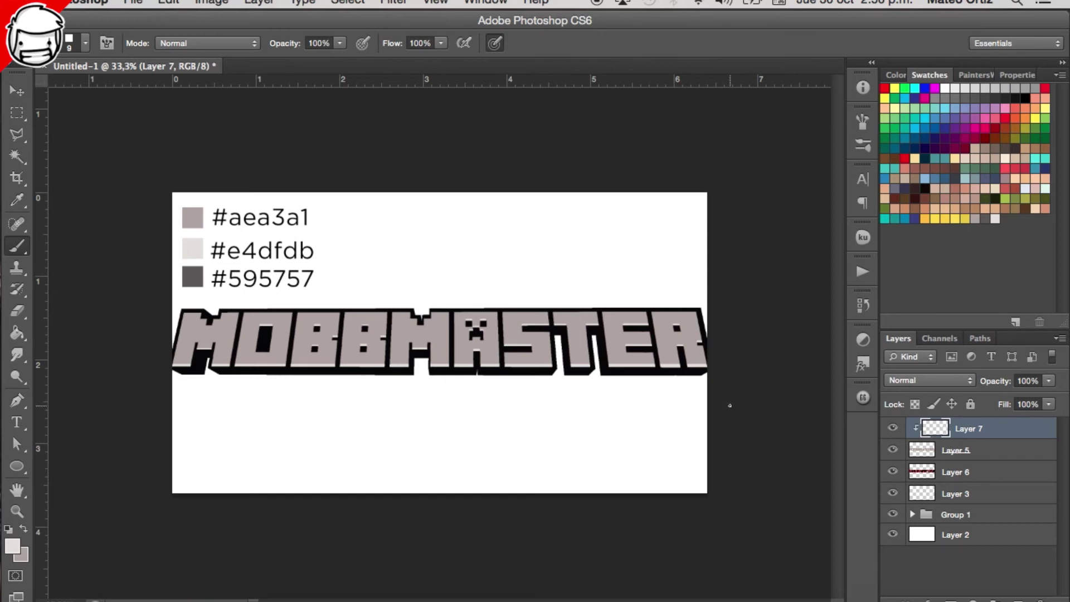
# - Add Layer 8 clipped to Layer 6 and marquee the band beneath the letters
pyautogui.click(1022, 599)
pyautogui.moveTo(989, 433); pyautogui.dragTo(987, 487)
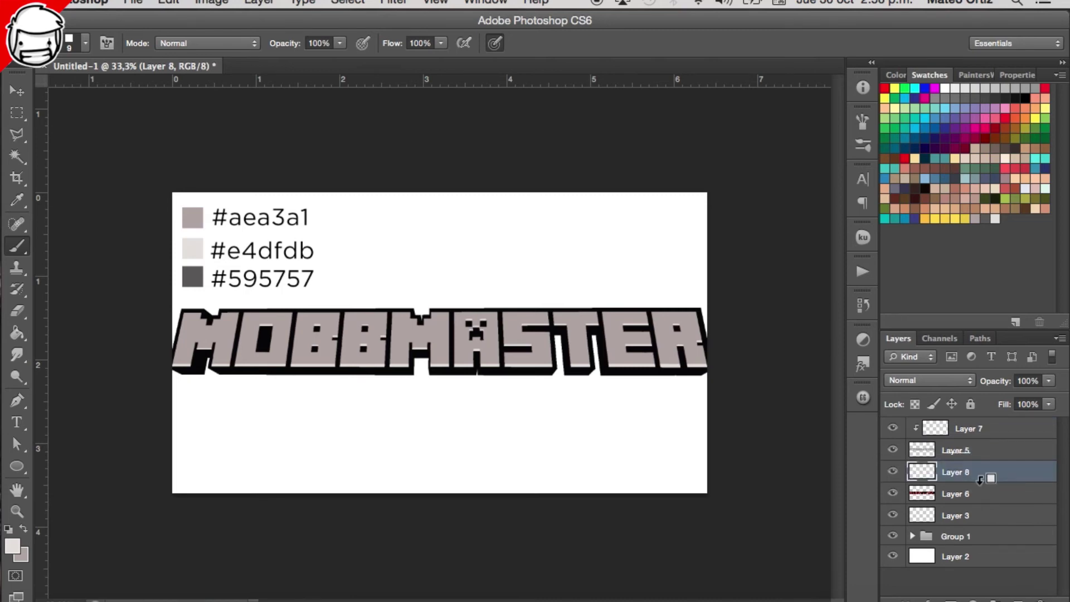
pyautogui.keyDown('alt'); pyautogui.click(979, 479); pyautogui.keyUp('alt')
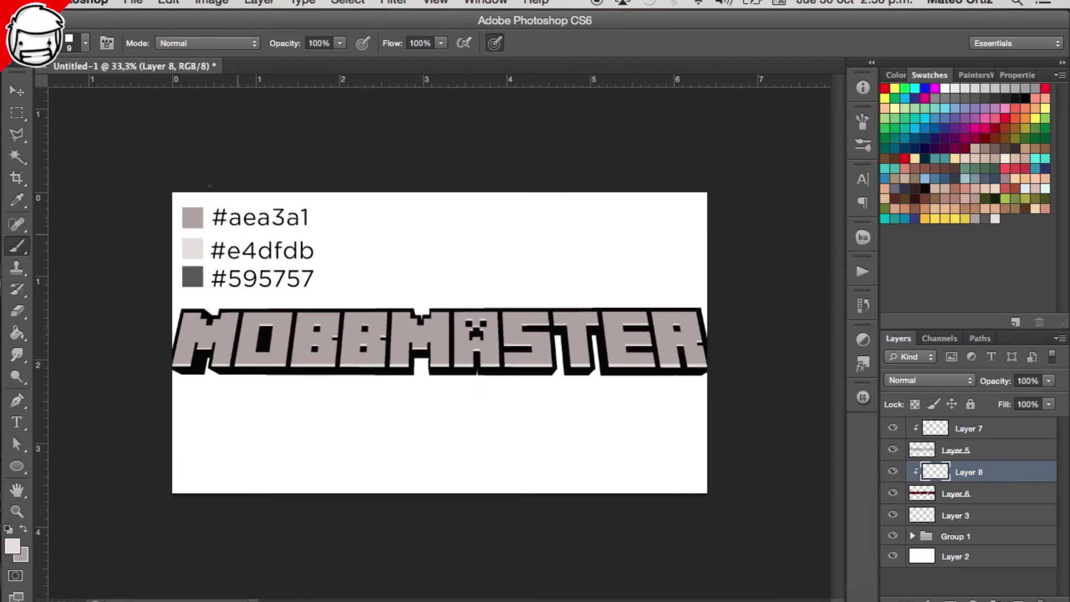
pyautogui.click(13, 111)
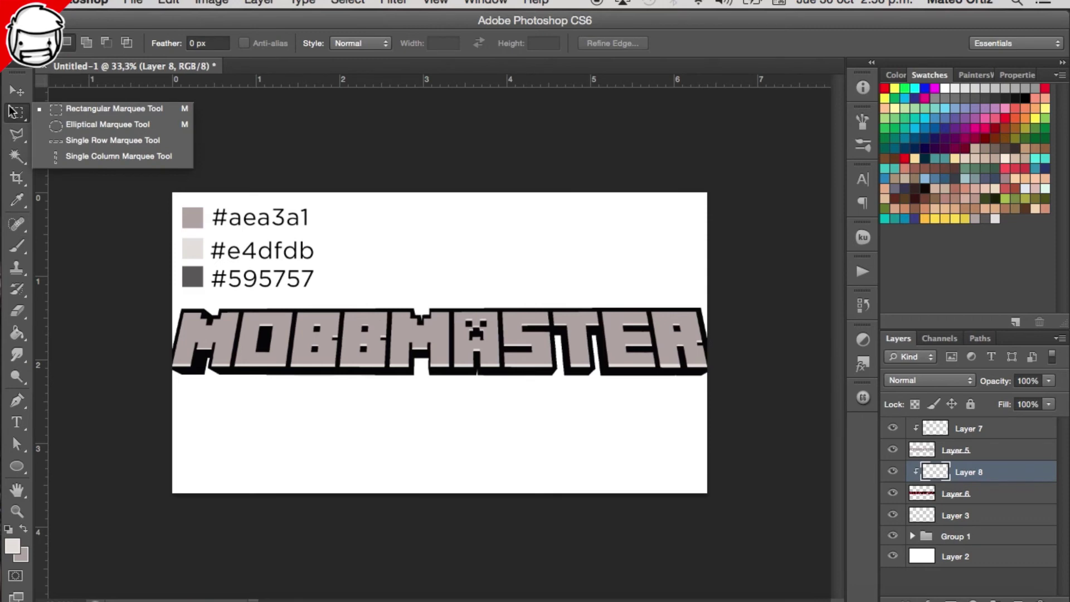
pyautogui.click(16, 114)
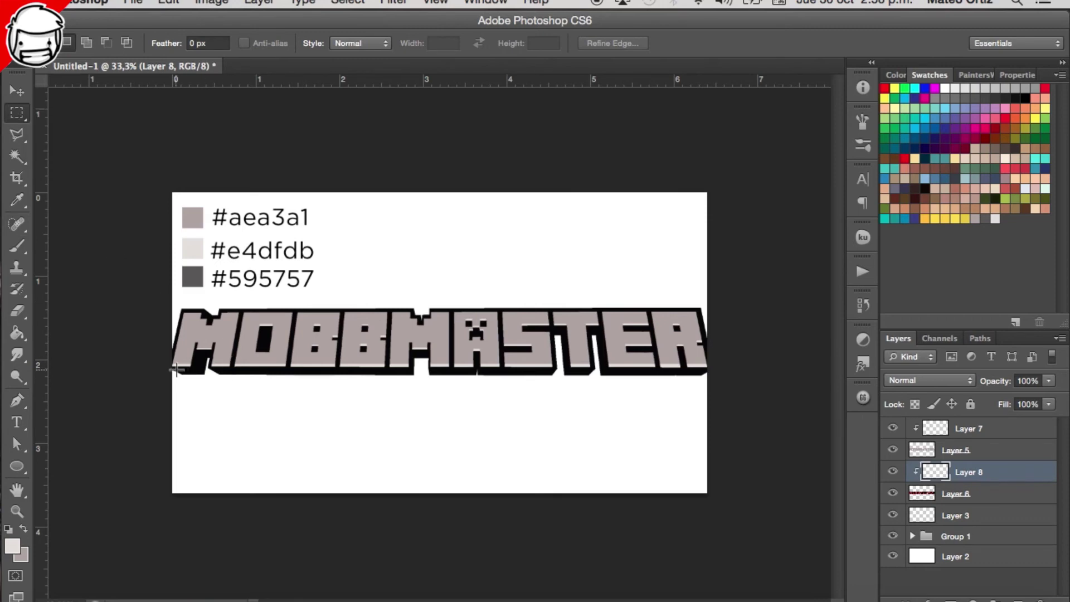
pyautogui.moveTo(174, 368); pyautogui.dragTo(706, 408)
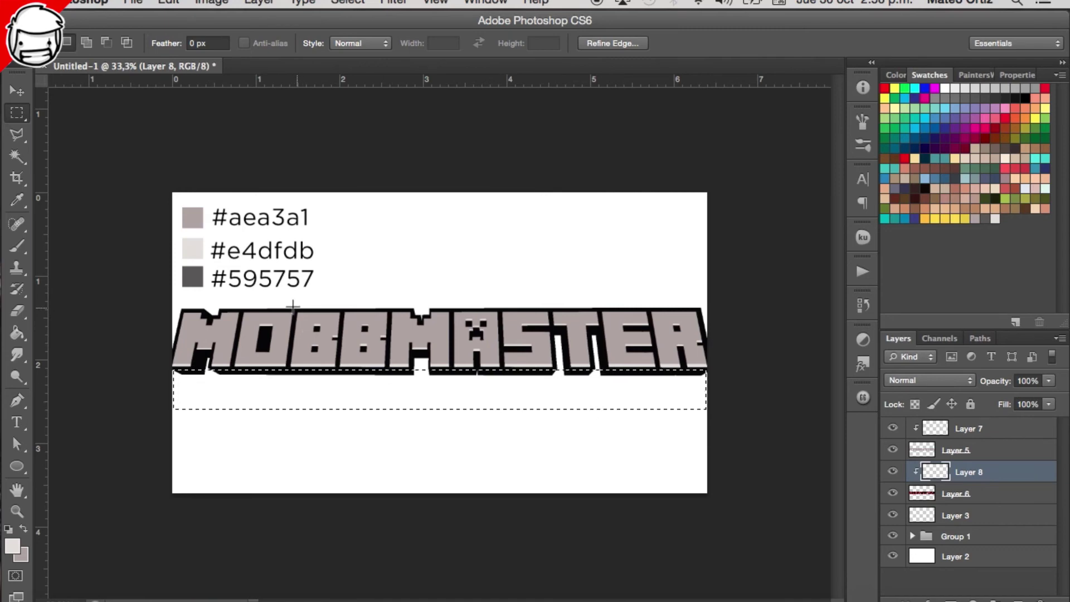
# - Fill the selected band with dark grey #595757 and deselect
pyautogui.click(17, 332)
pyautogui.keyDown('alt'); pyautogui.click(194, 278); pyautogui.keyUp('alt')
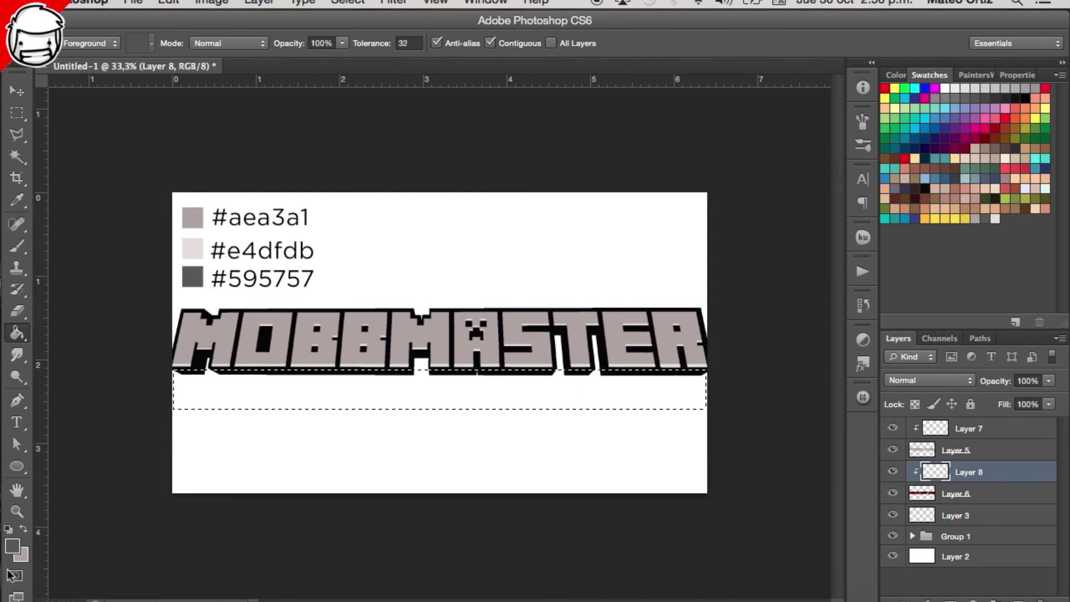
pyautogui.click(13, 546)
pyautogui.click(832, 474)
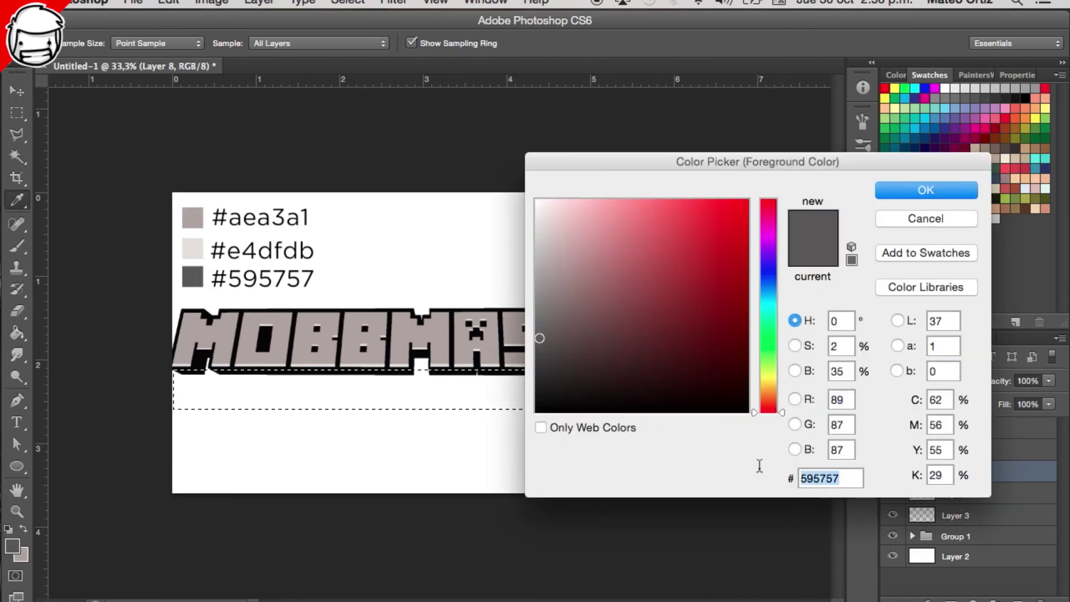
pyautogui.click(925, 190)
pyautogui.press('g')
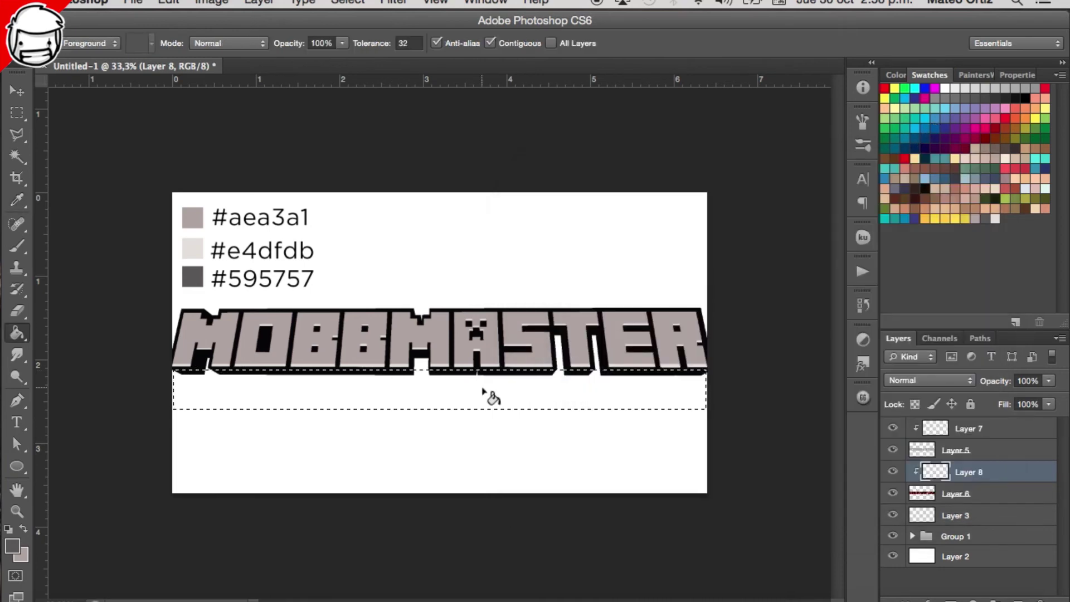
pyautogui.click(483, 390)
pyautogui.hotkey('ctrl', 'd')
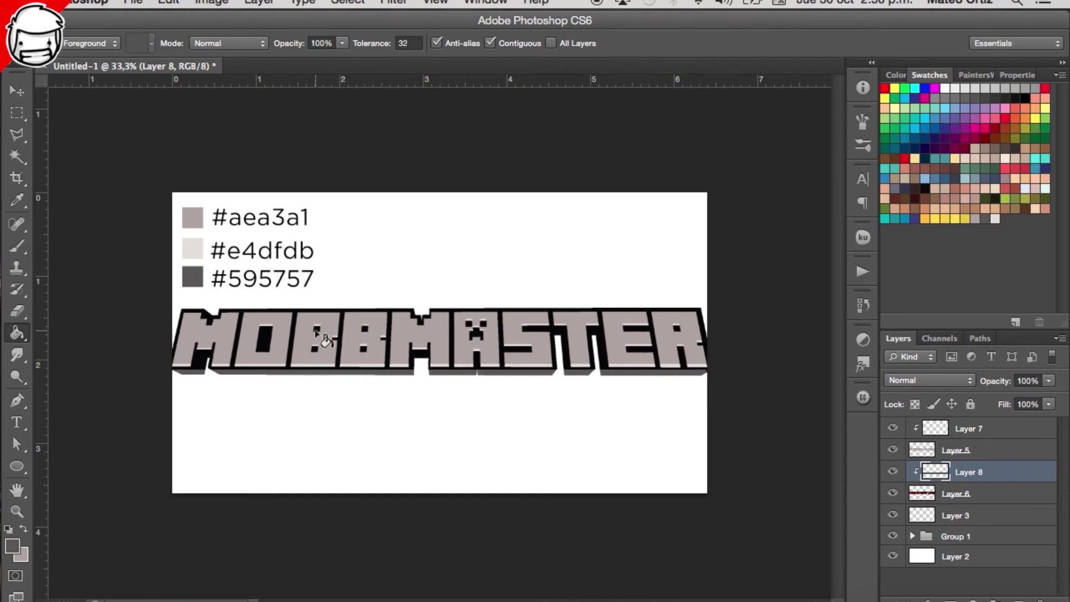
# - Zoom in on the letters' lower edges and switch to the Polygonal Lasso
pyautogui.click(18, 136)
pyautogui.press('z')
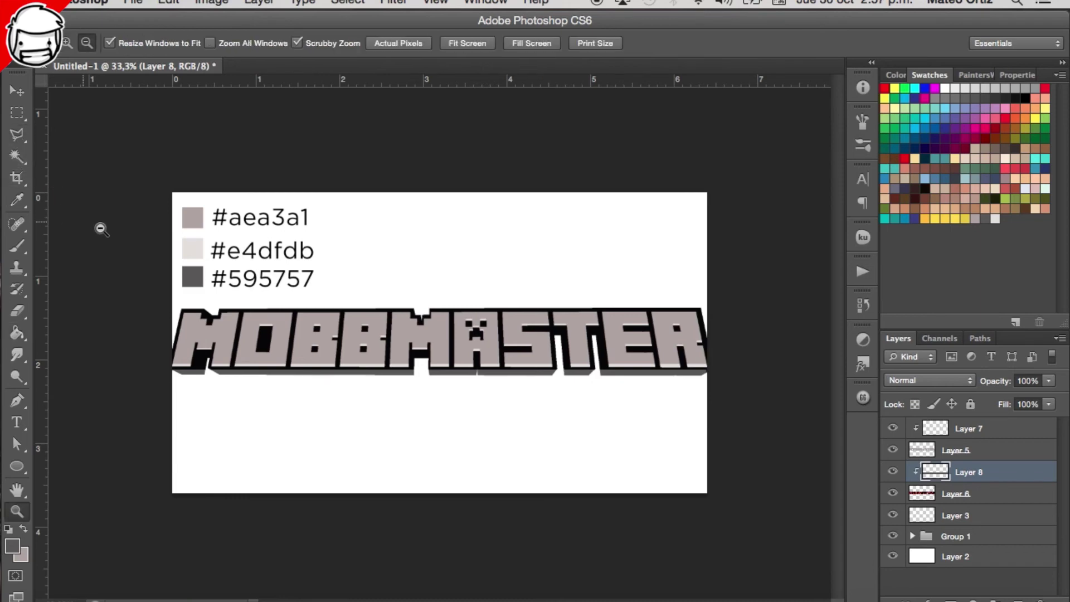
pyautogui.scroll(5, 233, 318)
pyautogui.scroll(-2, 232, 318)
pyautogui.scroll(-1, 203, 268)
pyautogui.scroll(-1, 191, 251)
pyautogui.scroll(-1, 186, 258)
pyautogui.scroll(-2, 181, 254)
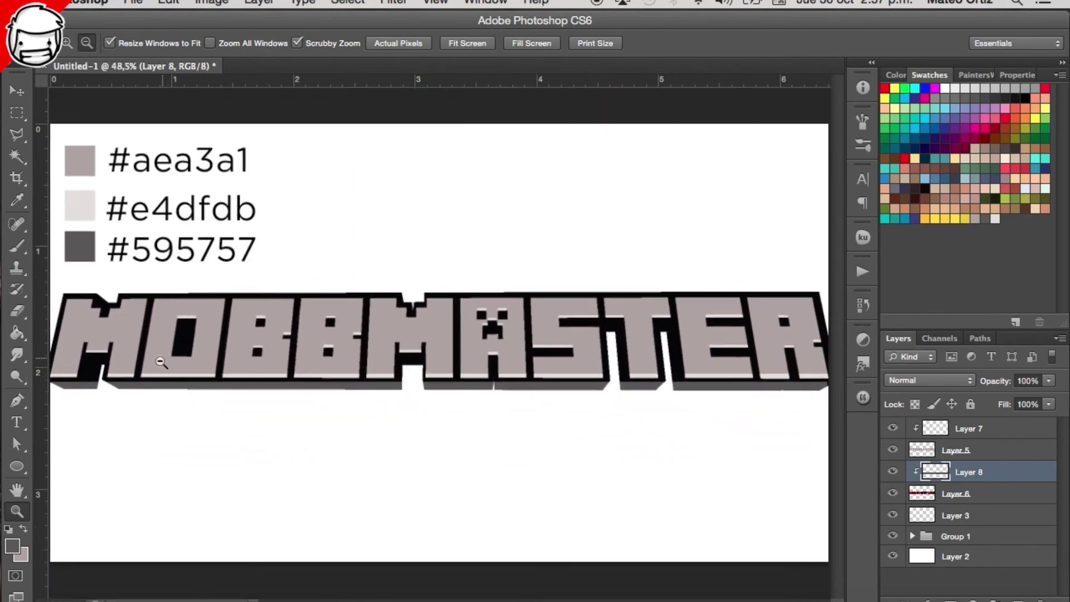
pyautogui.press('l')
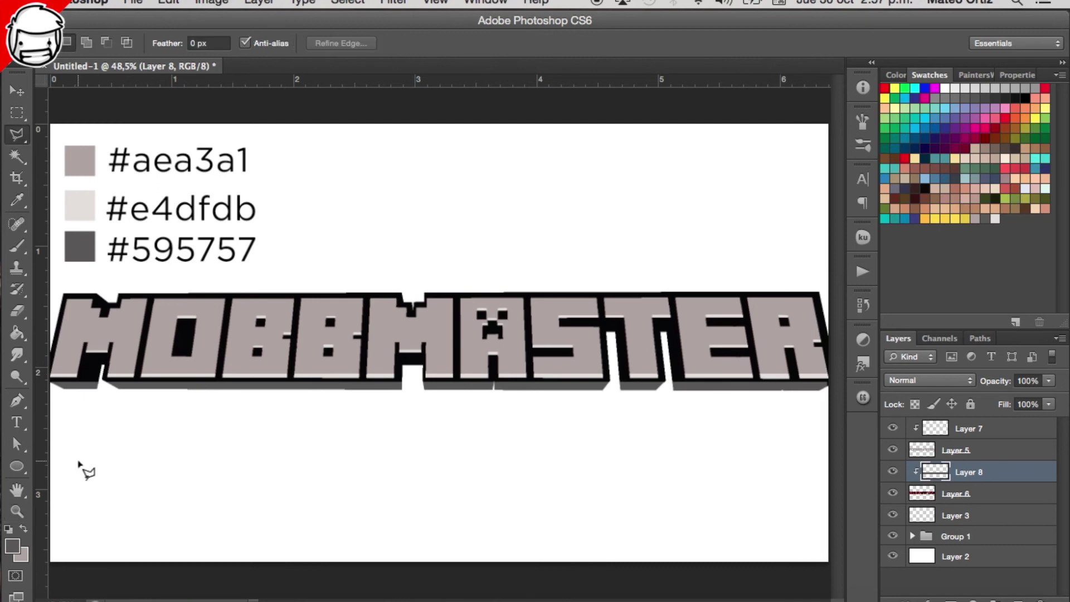
pyautogui.press('h')
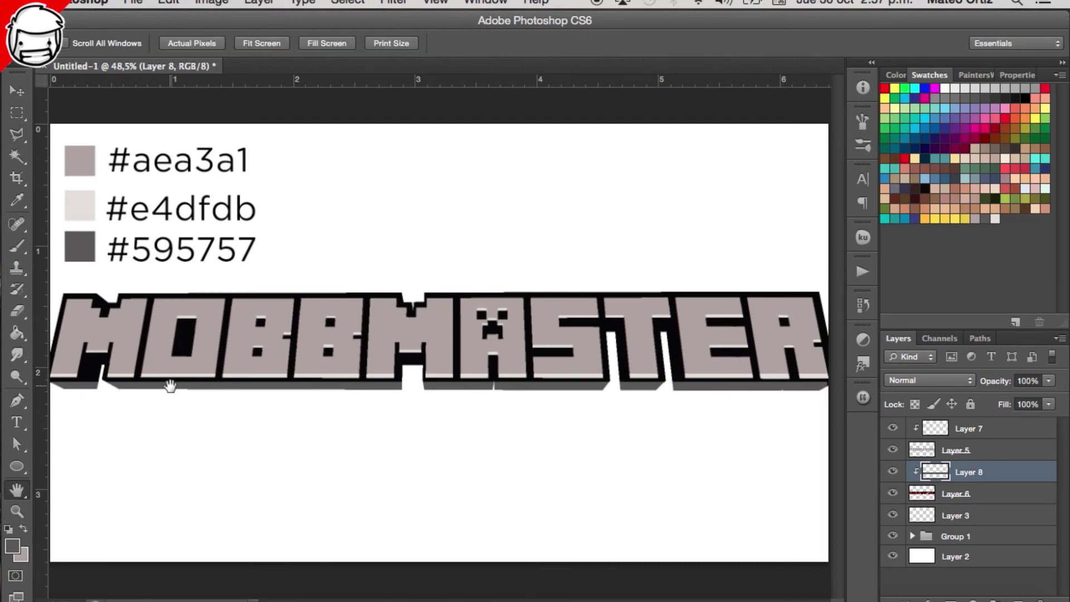
pyautogui.press('l')
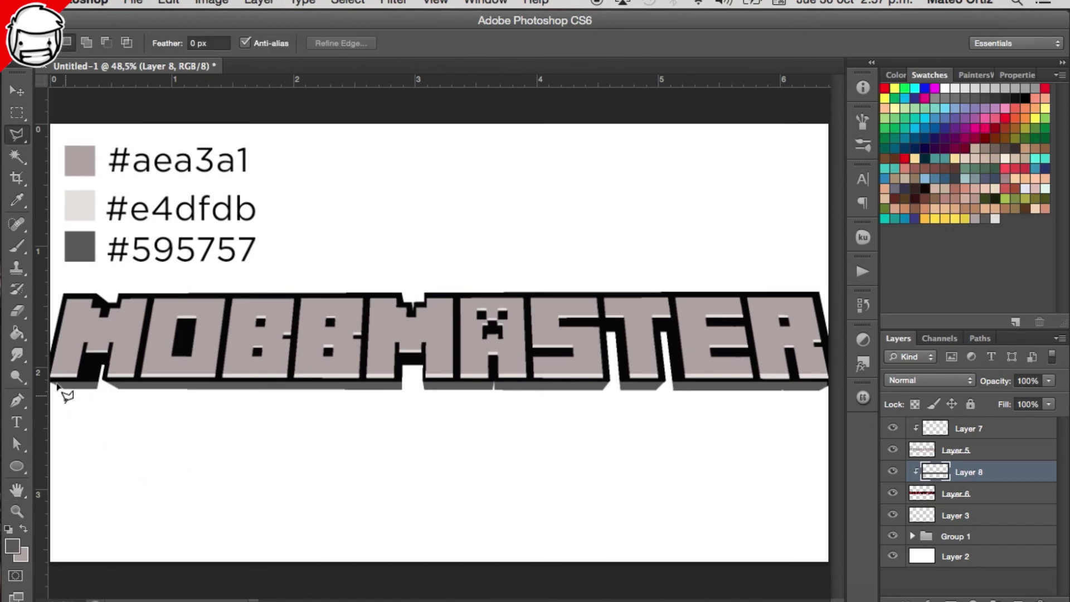
# - Start a polygonal selection tracing the bottom edges from the first M through the B's
pyautogui.click(50, 382)
pyautogui.click(74, 390)
pyautogui.click(97, 390)
pyautogui.click(78, 380)
pyautogui.click(111, 349)
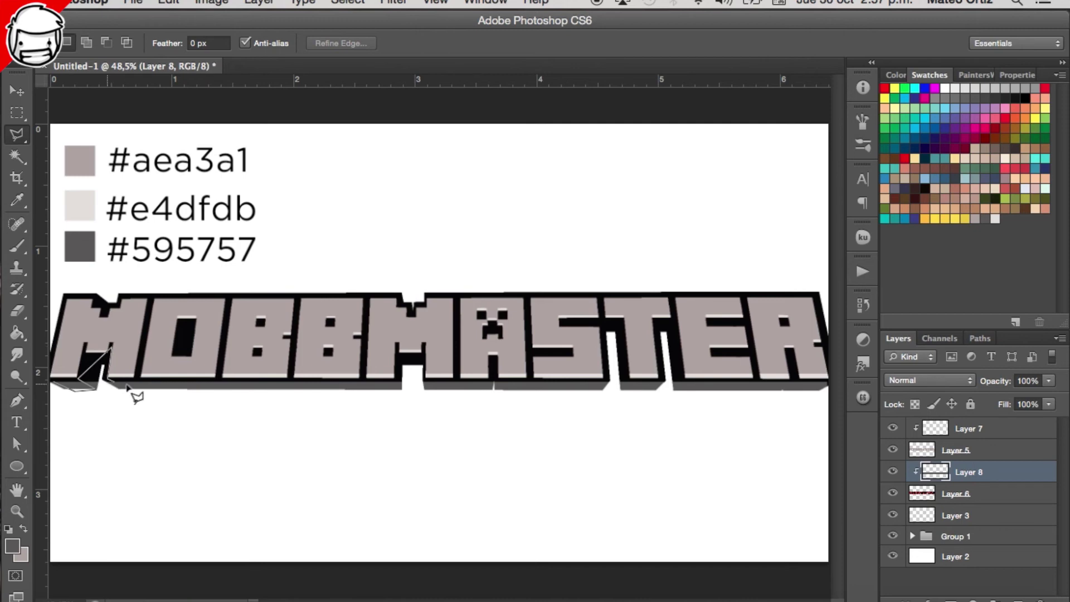
pyautogui.click(134, 393)
pyautogui.click(139, 348)
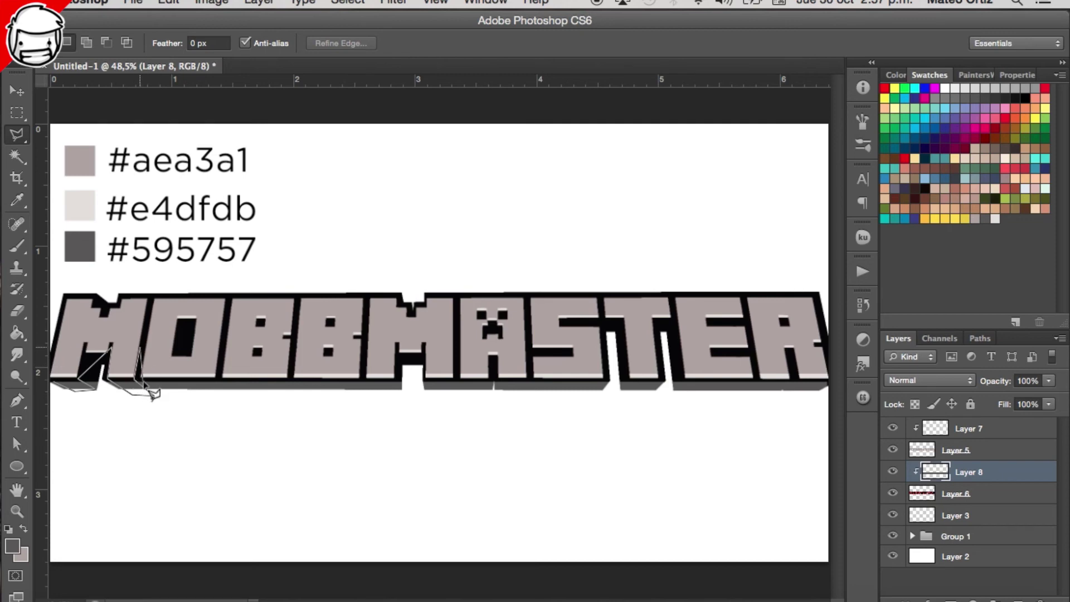
pyautogui.click(156, 394)
pyautogui.click(224, 392)
pyautogui.click(224, 327)
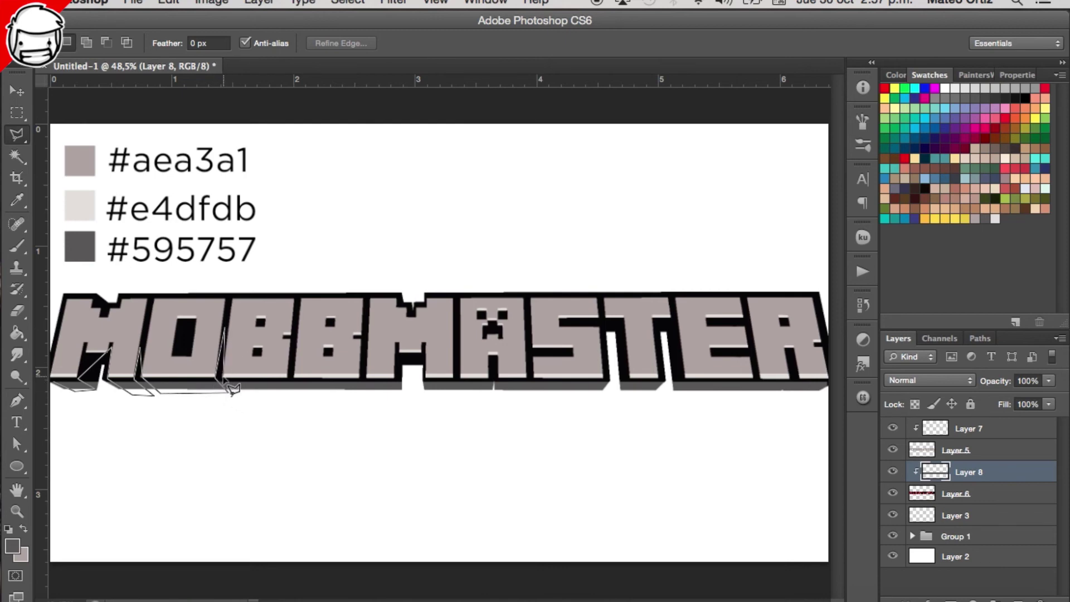
pyautogui.click(226, 379)
pyautogui.click(234, 393)
pyautogui.click(291, 394)
pyautogui.click(287, 367)
pyautogui.click(301, 413)
pyautogui.click(362, 399)
pyautogui.click(358, 364)
pyautogui.click(396, 395)
# - Continue the trace along the M, A, S, T, E and R bottoms and close it above the logo
pyautogui.click(391, 334)
pyautogui.click(399, 336)
pyautogui.click(400, 359)
pyautogui.click(420, 359)
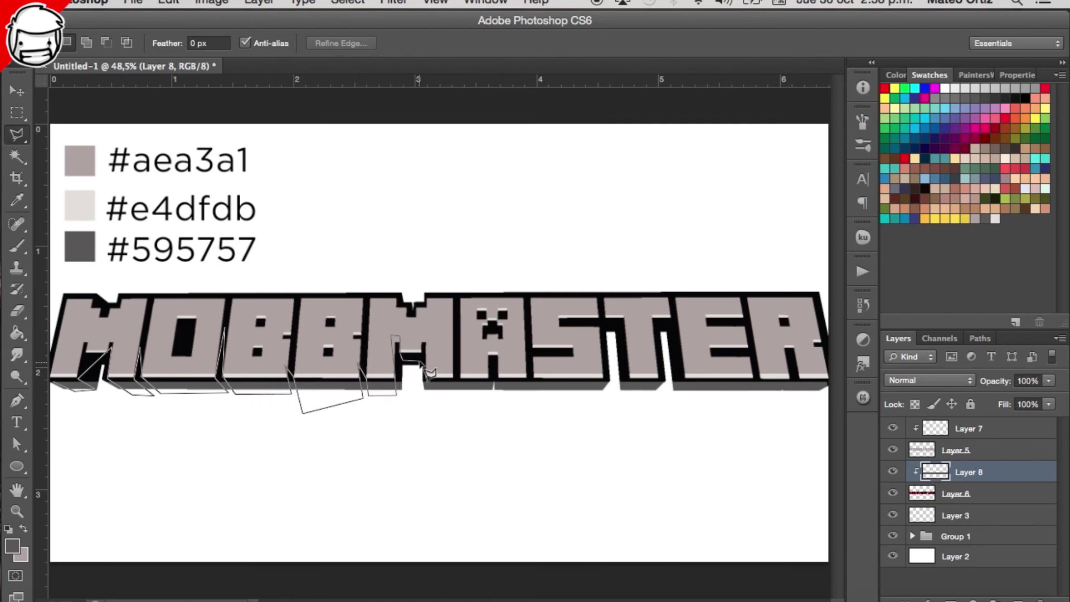
pyautogui.click(428, 394)
pyautogui.click(454, 370)
pyautogui.click(463, 394)
pyautogui.click(488, 392)
pyautogui.click(500, 394)
pyautogui.click(593, 392)
pyautogui.click(609, 379)
pyautogui.click(649, 393)
pyautogui.click(752, 393)
pyautogui.click(794, 380)
pyautogui.click(827, 384)
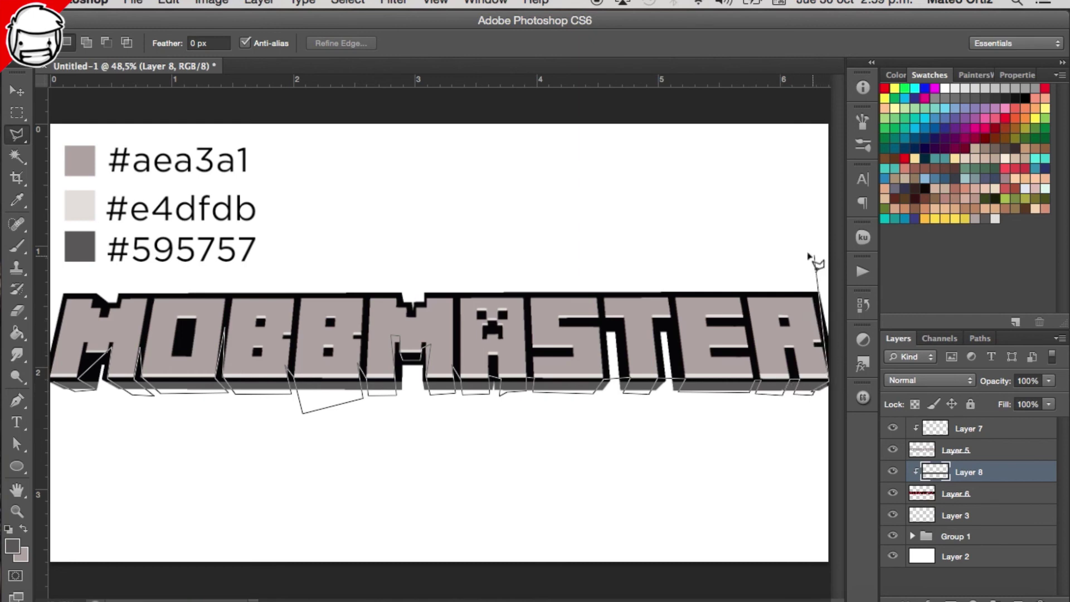
pyautogui.click(799, 237)
pyautogui.click(346, 219)
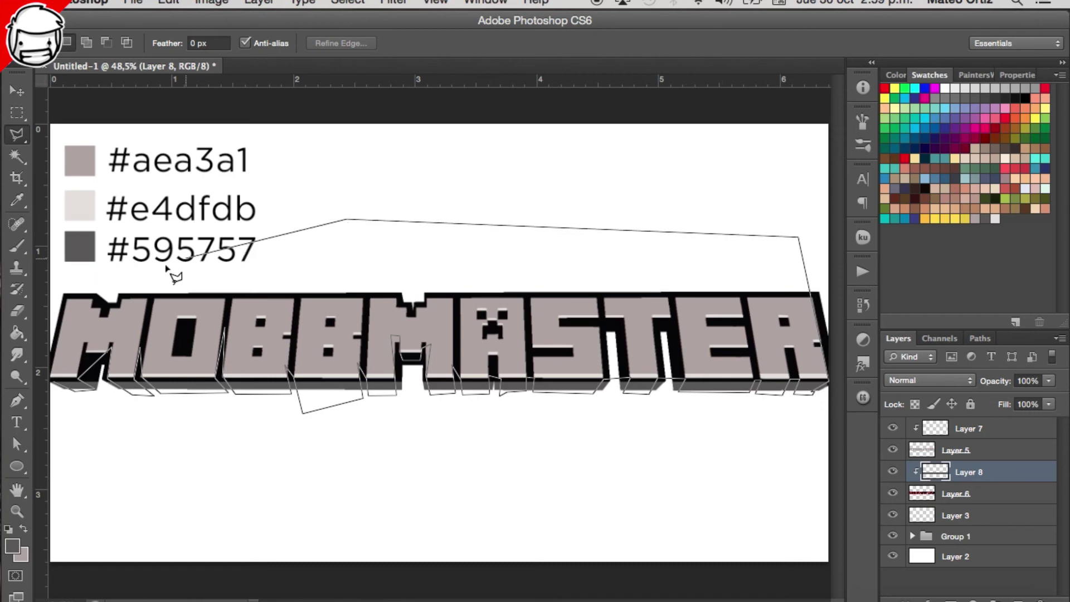
pyautogui.click(86, 274)
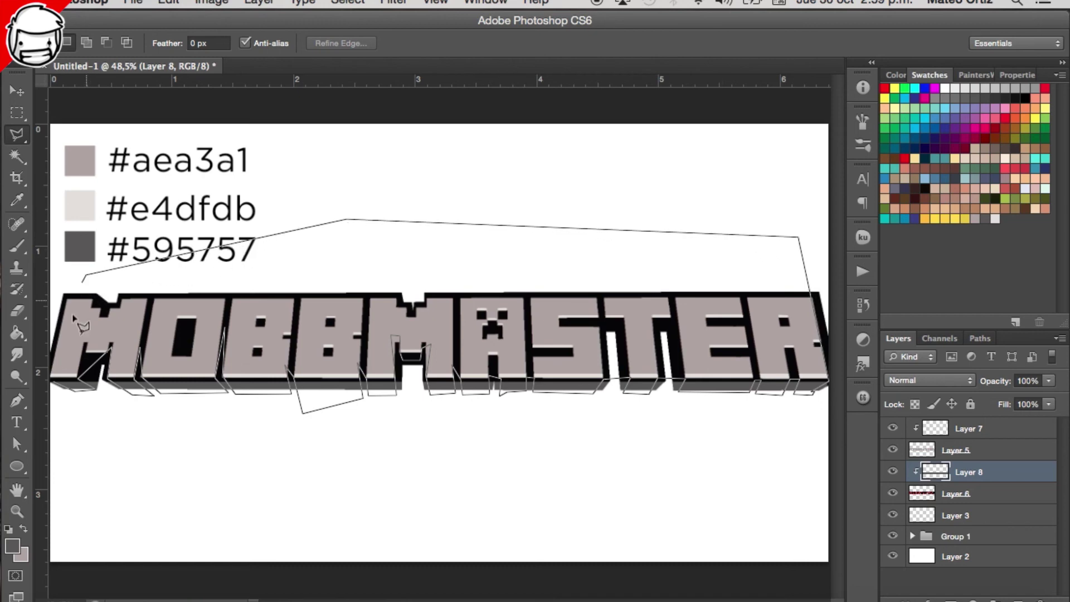
pyautogui.click(58, 386)
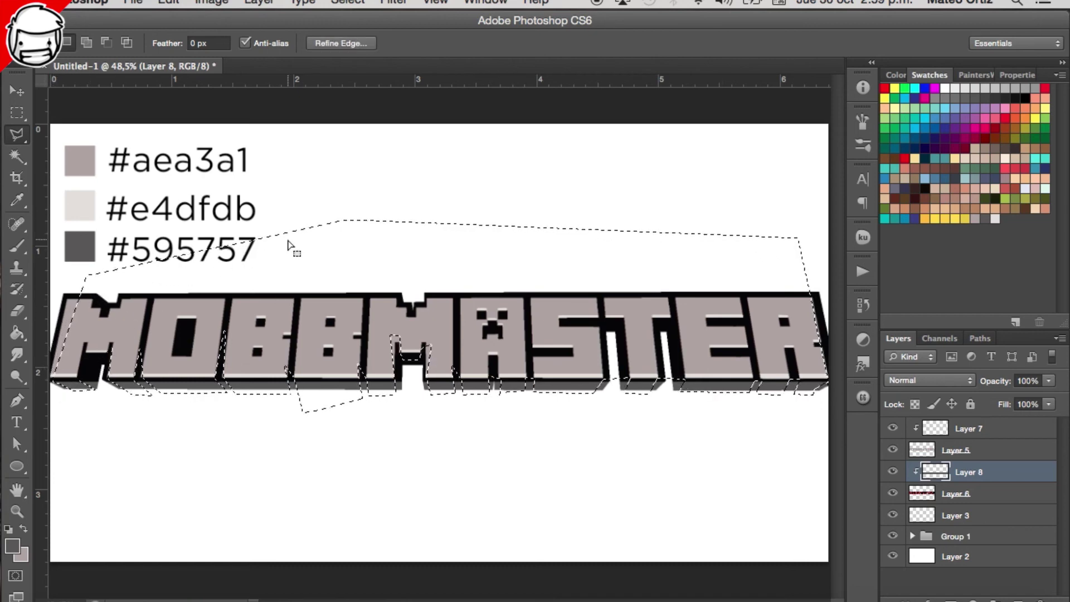
# - Invert the selection, fill it with dark gray #595757, and deselect
pyautogui.hotkey('ctrl', 'shift', 'i')
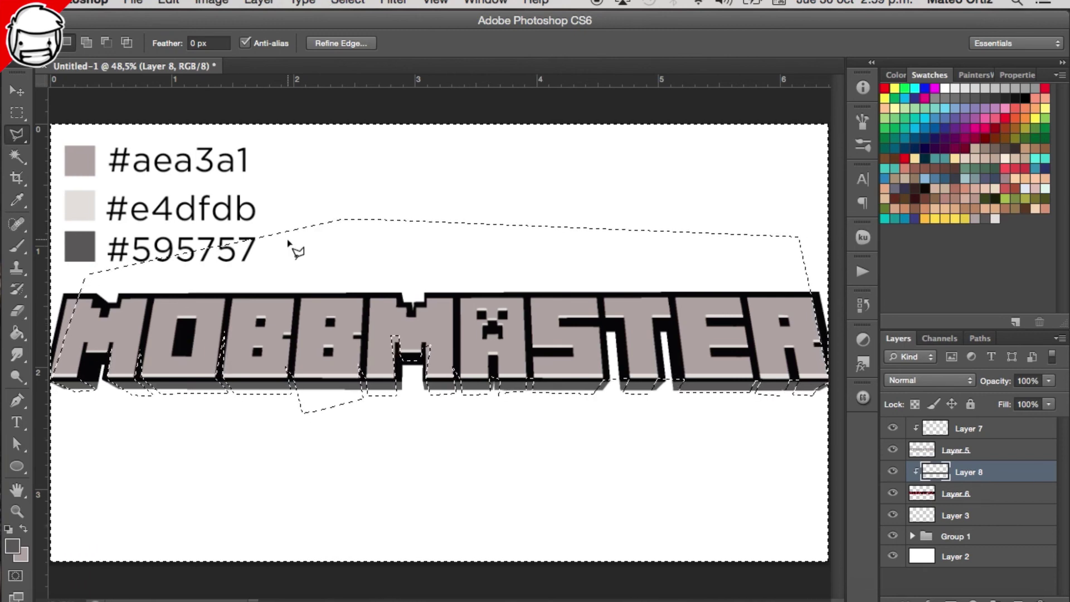
pyautogui.hotkey('alt', 'BackSpace')
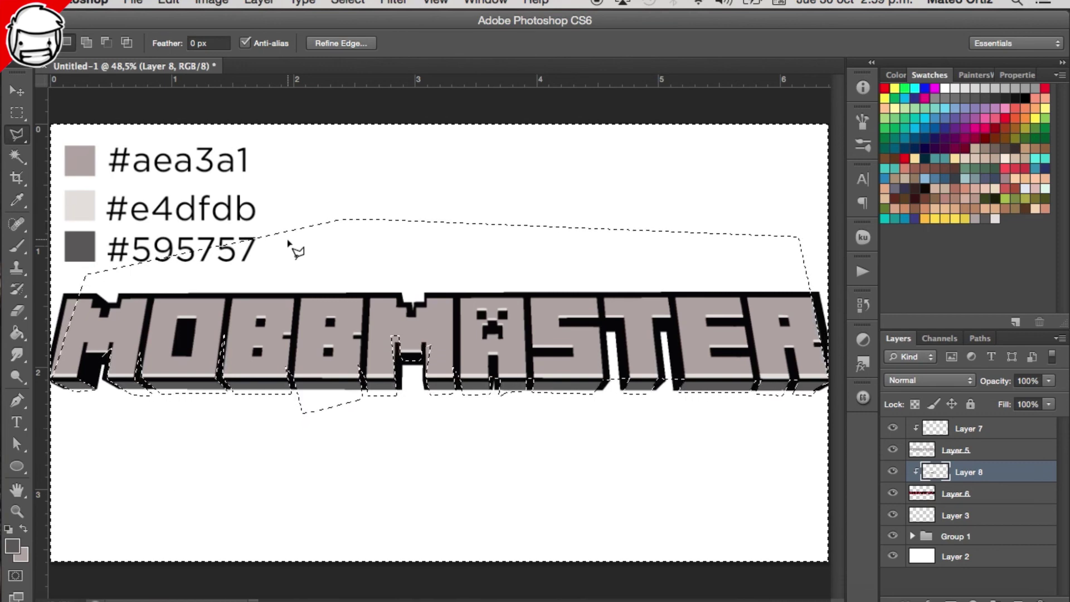
pyautogui.hotkey('ctrl', 'd')
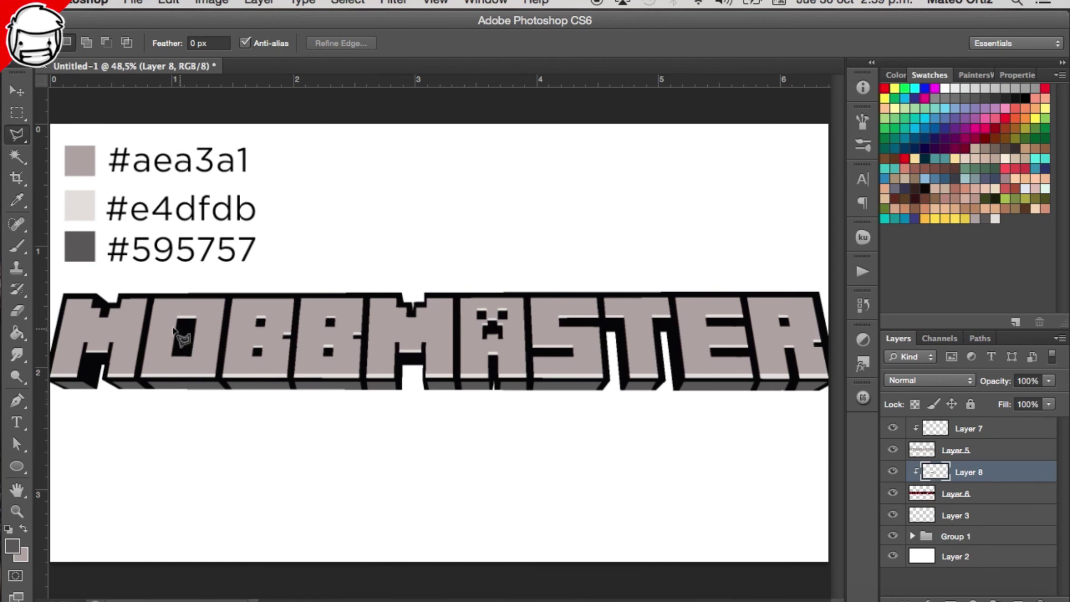
# - Clear a marquee strip below the logo, hide Group 1's swatches, and select Layer 3
pyautogui.click(16, 112)
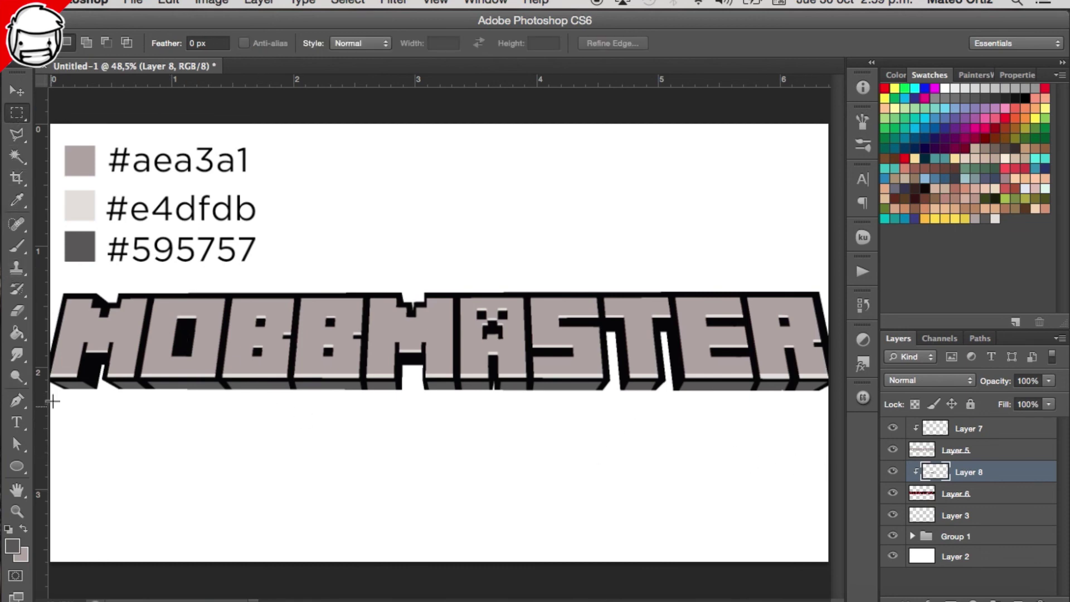
pyautogui.moveTo(60, 385); pyautogui.dragTo(705, 443)
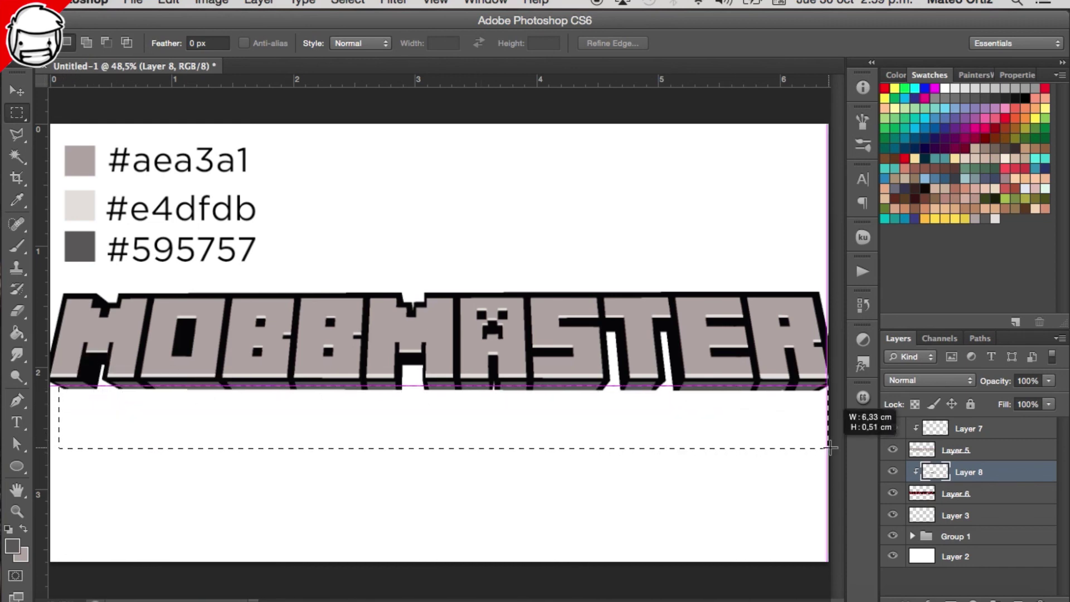
pyautogui.moveTo(705, 443); pyautogui.dragTo(828, 449)
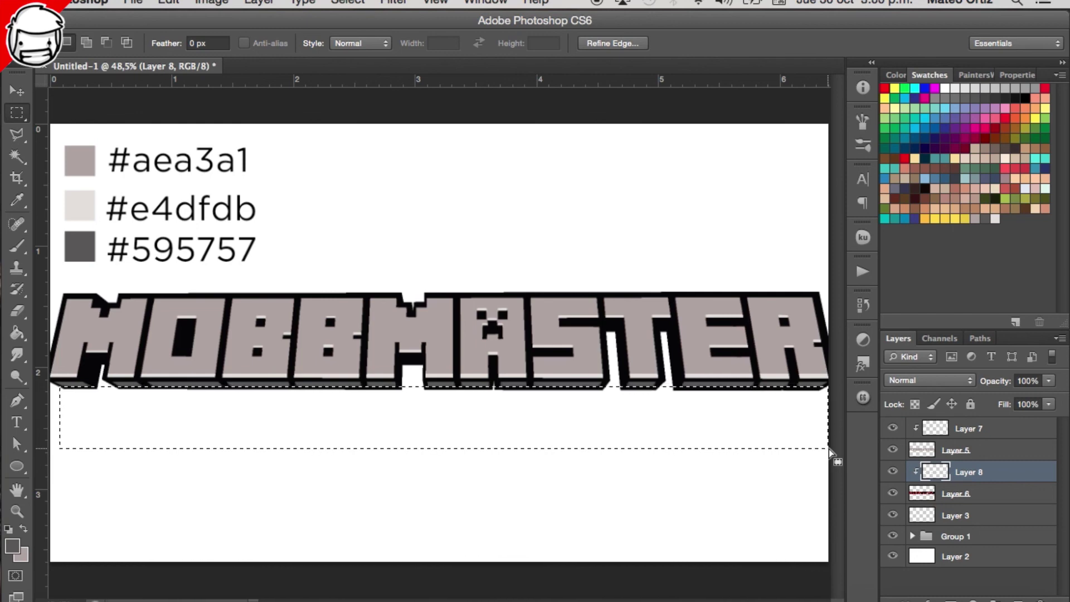
pyautogui.click(828, 448)
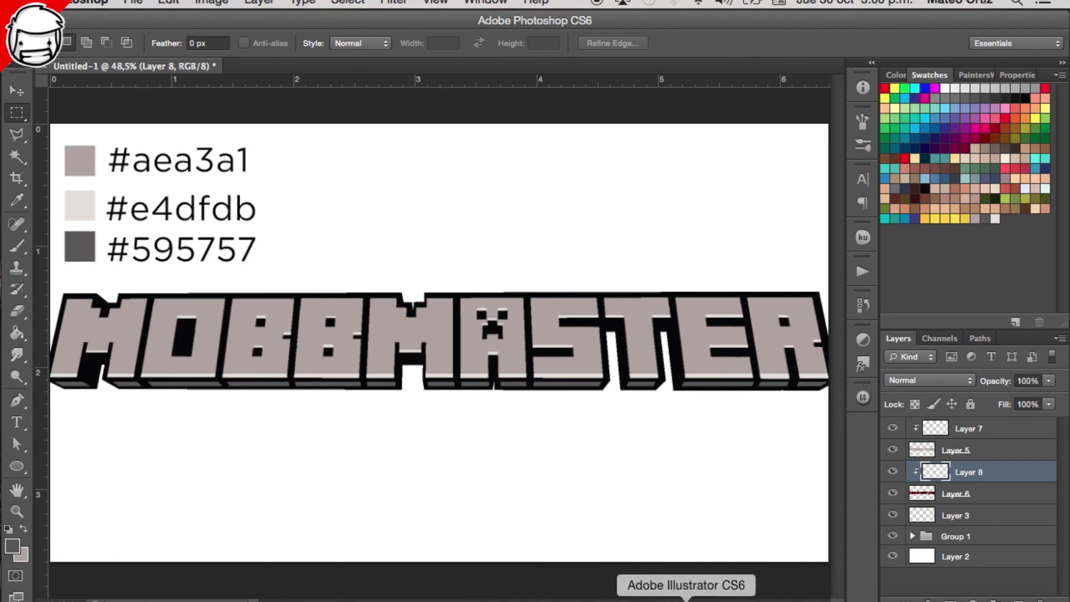
pyautogui.click(893, 536)
pyautogui.click(986, 508)
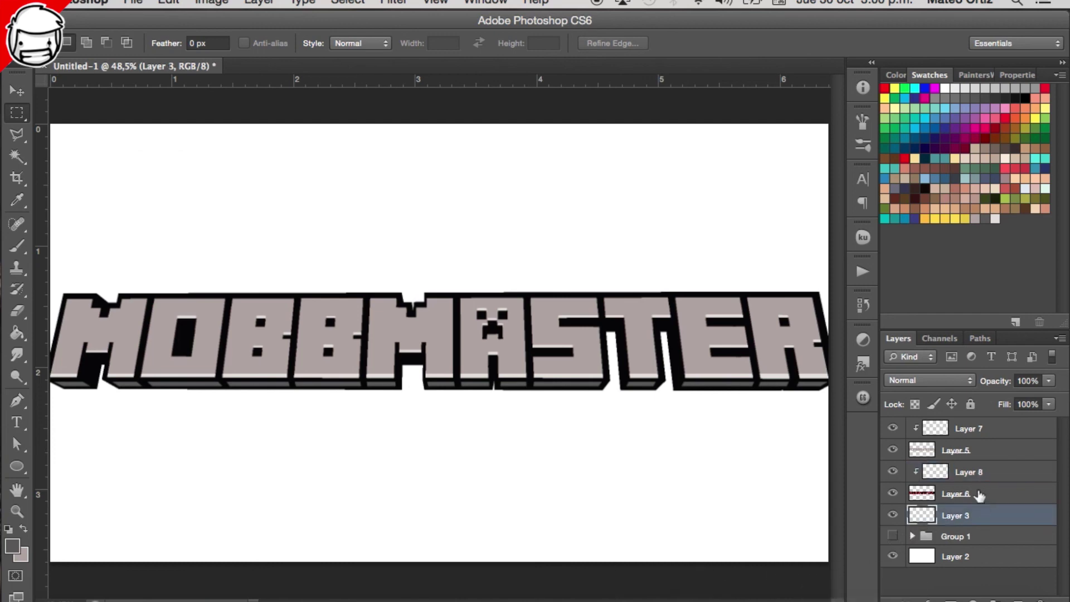
# - Merge the logo layers up to Layer 7 into one layer and zoom out
pyautogui.keyDown('shift'); pyautogui.click(979, 433); pyautogui.keyUp('shift')
pyautogui.press('super+e')
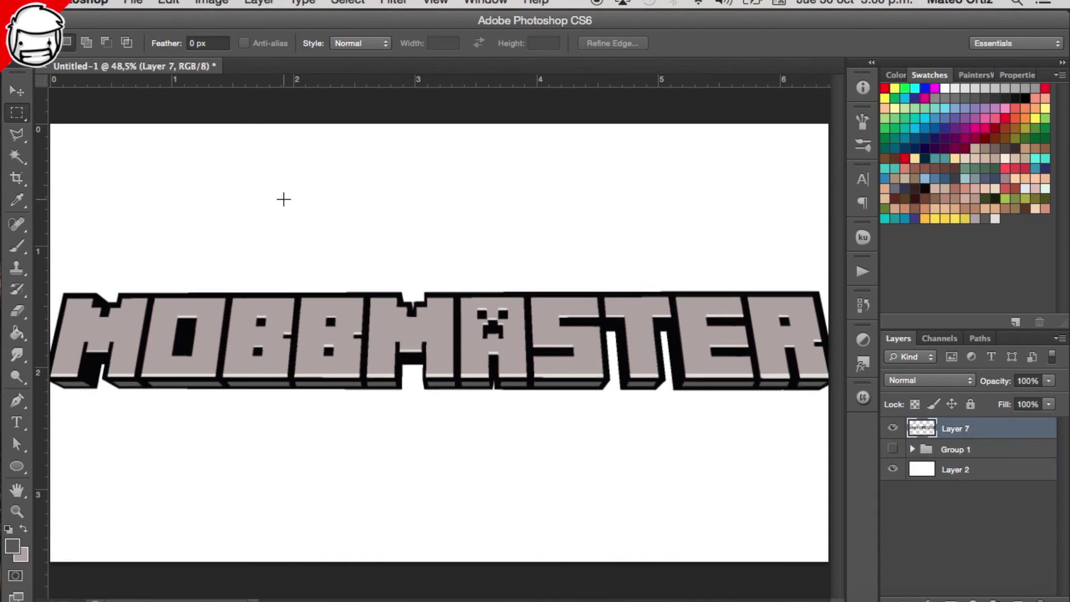
pyautogui.press('super+minus')
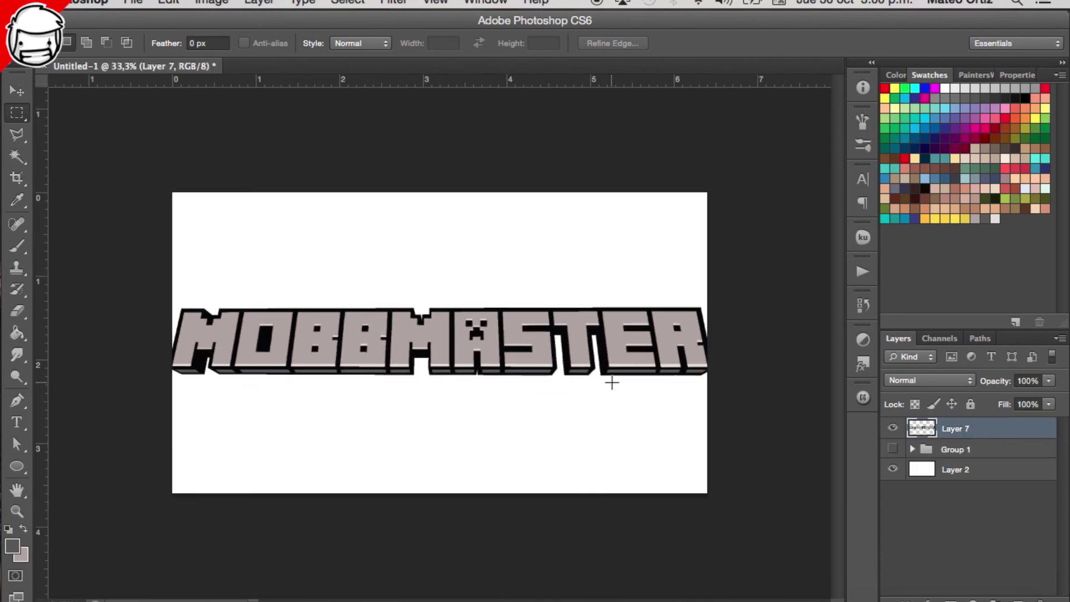
# - Move the logo toward the canvas top and scale it down to about 73%
pyautogui.press('v')
pyautogui.moveTo(499, 356)
pyautogui.mouseDown()
pyautogui.moveTo(476, 345)
pyautogui.moveTo(507, 259)
pyautogui.moveTo(504, 351)
pyautogui.mouseUp()
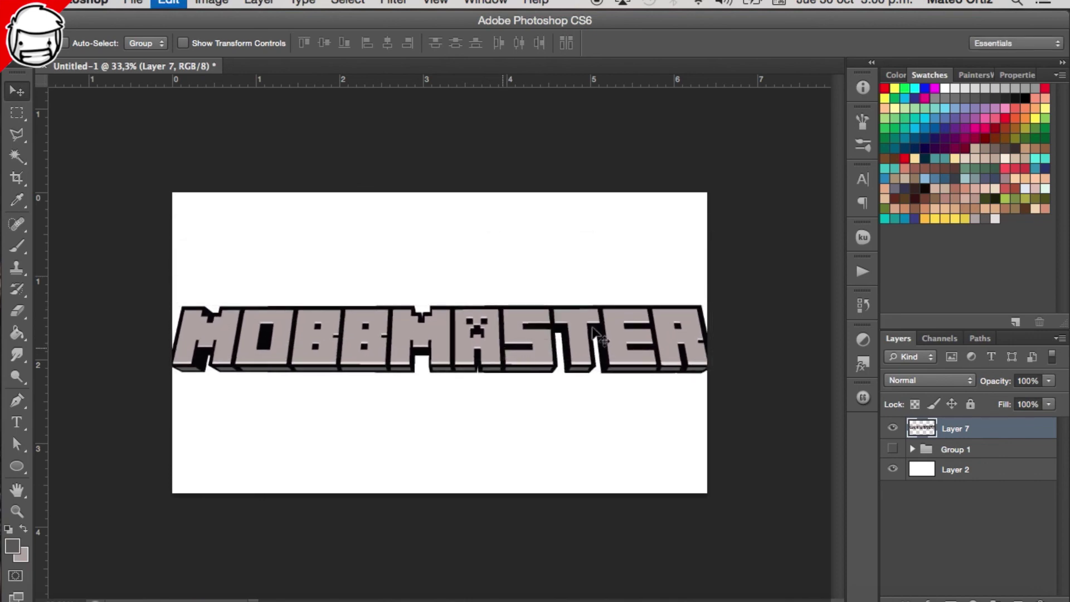
pyautogui.hotkey('ctrl', 't')
pyautogui.moveTo(714, 302)
pyautogui.mouseDown()
pyautogui.moveTo(567, 311)
pyautogui.moveTo(607, 259)
pyautogui.moveTo(590, 258)
pyautogui.mouseUp()
pyautogui.press('Return')
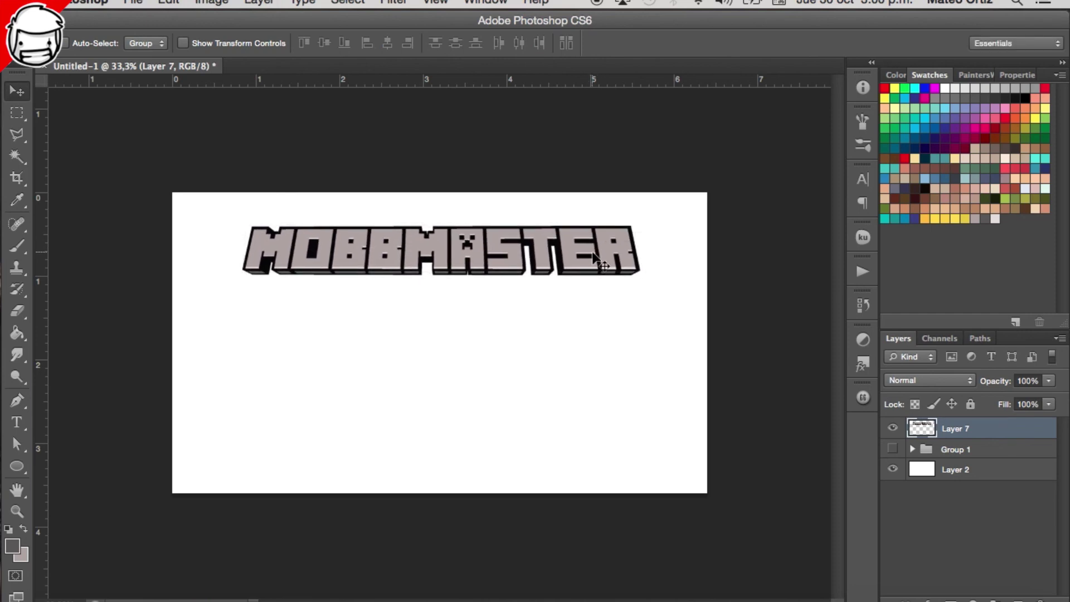